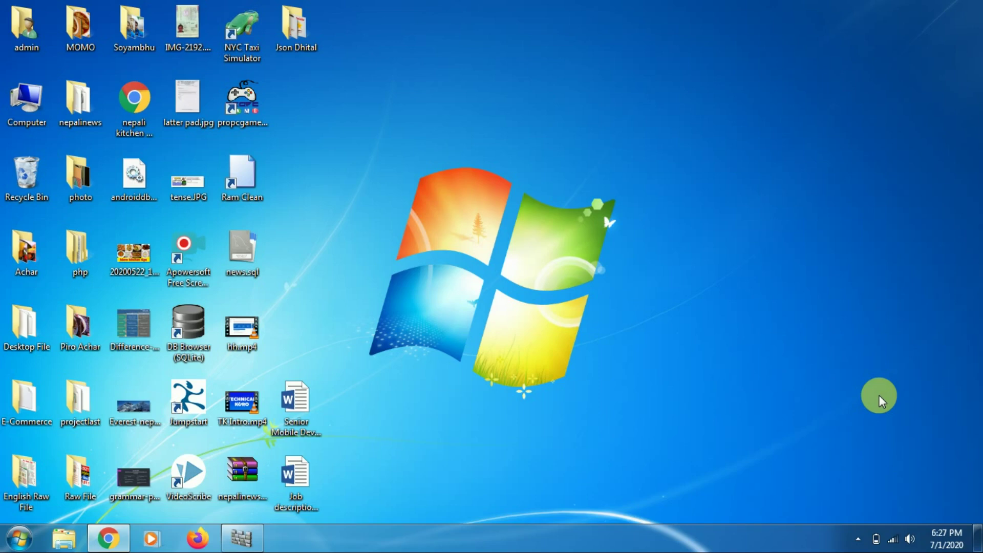
# Refresh the desktop three times from its right-click menu.
pyautogui.rightClick(443, 212)
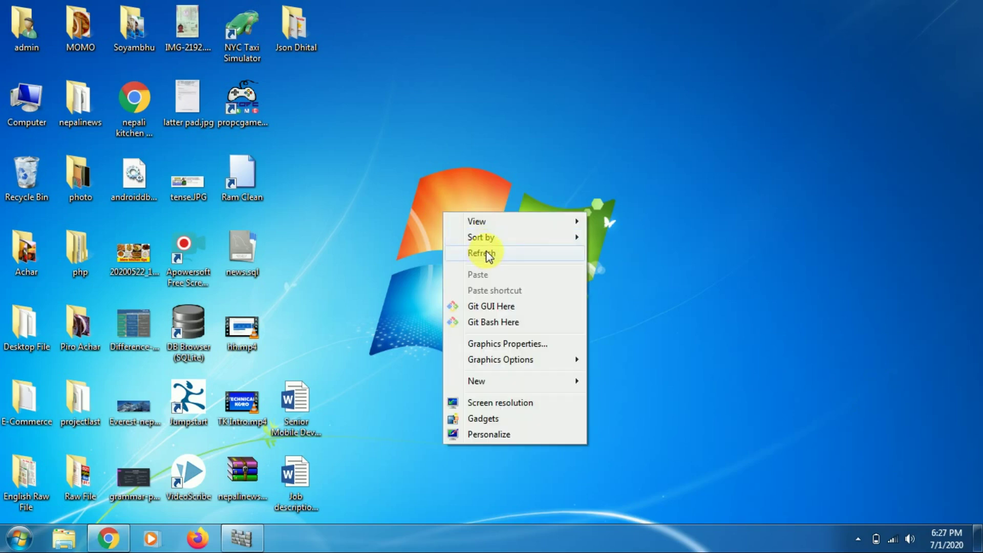
pyautogui.click(477, 251)
pyautogui.rightClick(334, 131)
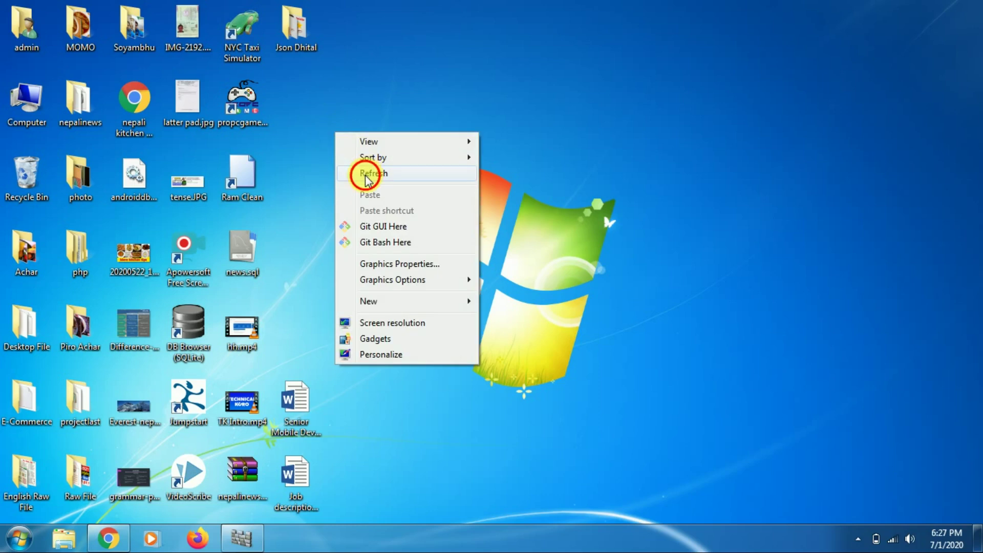
pyautogui.click(367, 174)
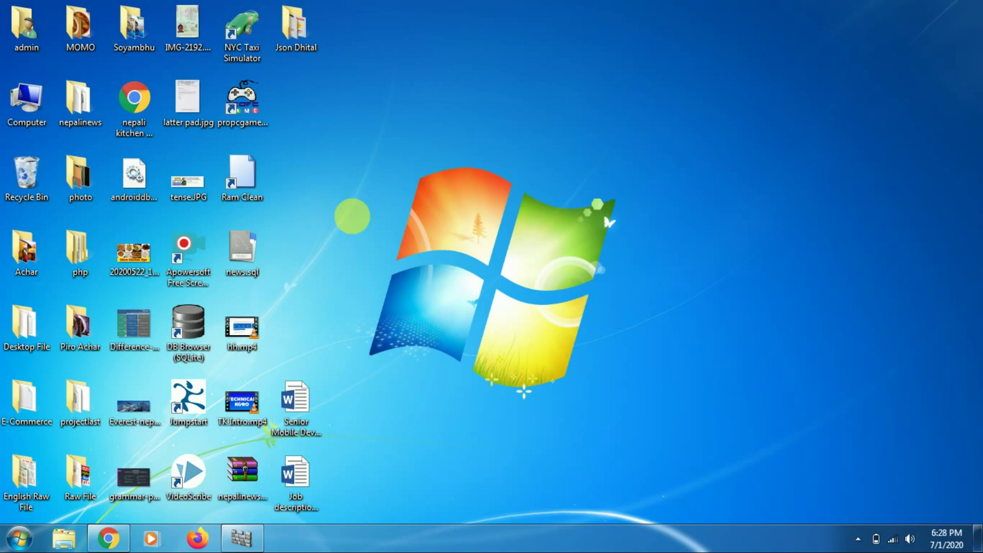
pyautogui.rightClick(352, 216)
pyautogui.click(401, 257)
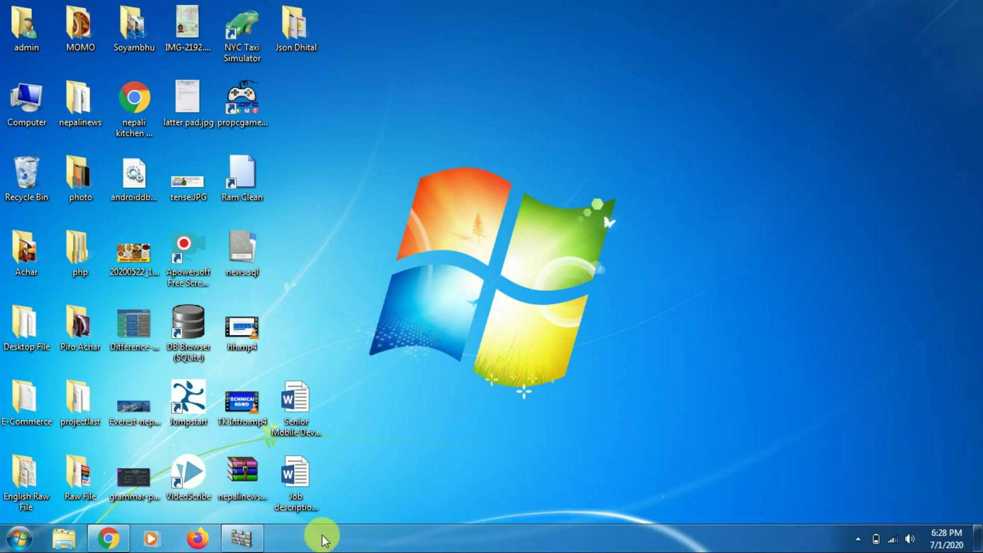
# Bring the YouTube window back and go to YouTube Studio from the profile menu.
pyautogui.moveTo(111, 541)
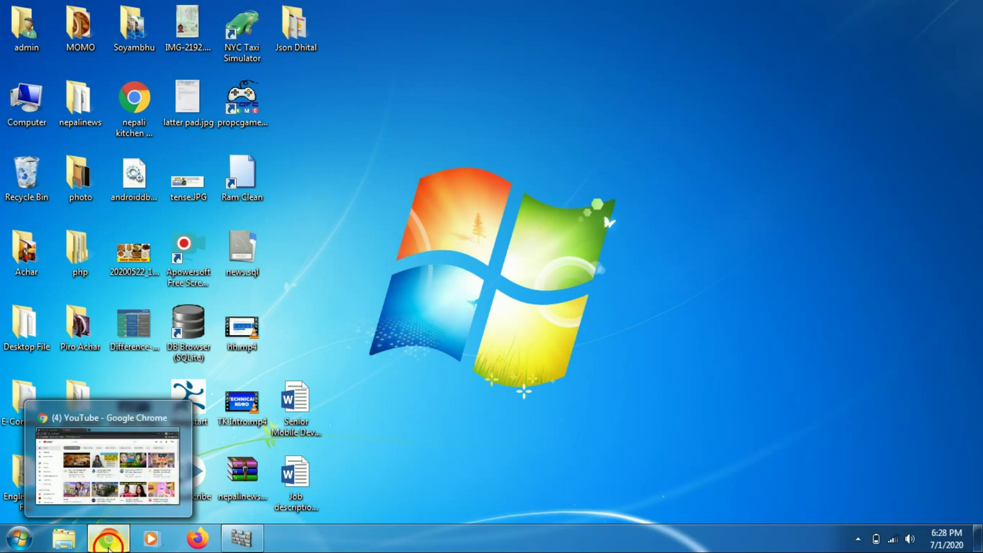
pyautogui.click(111, 542)
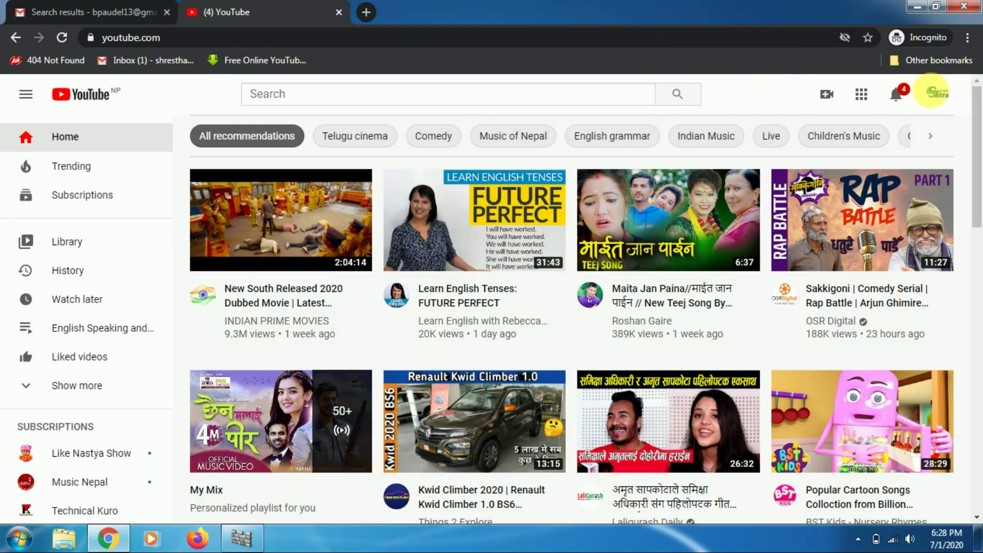
pyautogui.click(938, 95)
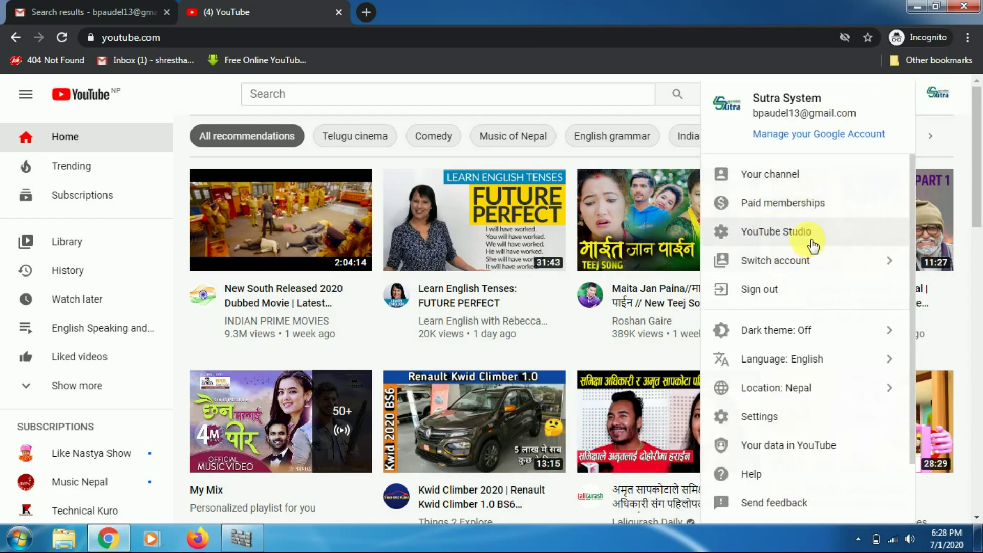
pyautogui.click(763, 234)
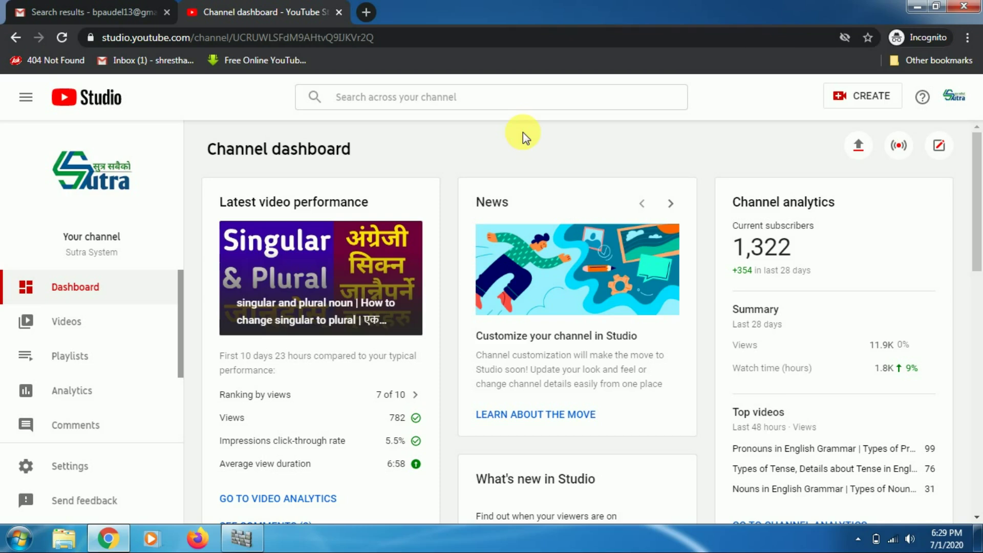
# Click on the loaded Channel dashboard showing 1,322 subscribers and 354 gained in 28 days.
pyautogui.click(724, 154)
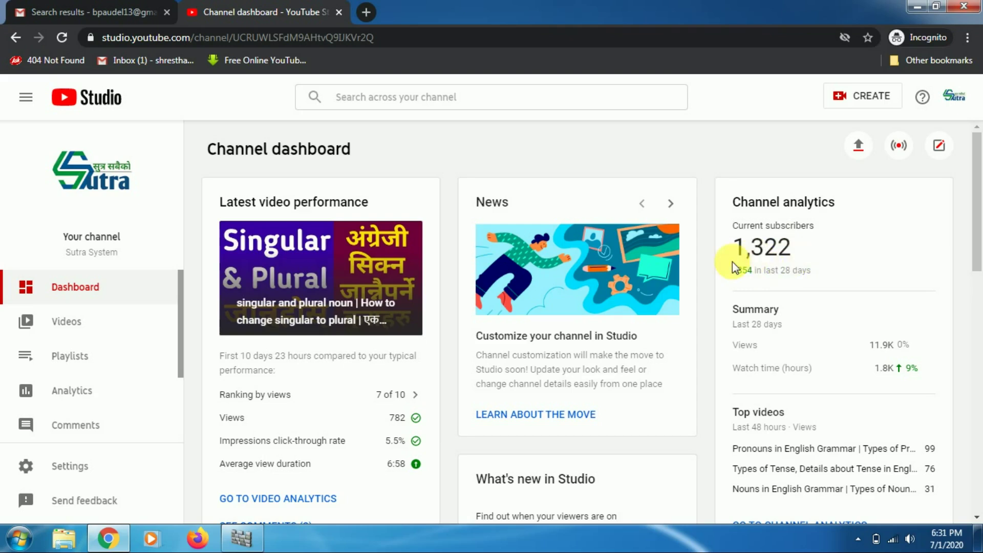
# Scroll the Studio sidebar down and go to the Monetization page.
pyautogui.moveTo(979, 214)
pyautogui.mouseDown()
pyautogui.moveTo(978, 223)
pyautogui.moveTo(979, 215)
pyautogui.mouseUp()
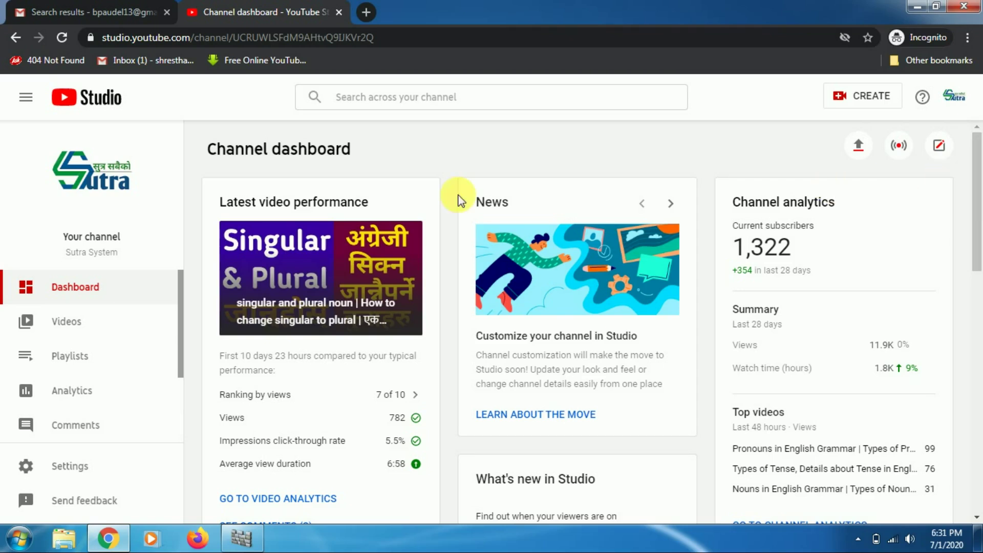
pyautogui.moveTo(181, 288); pyautogui.dragTo(181, 354)
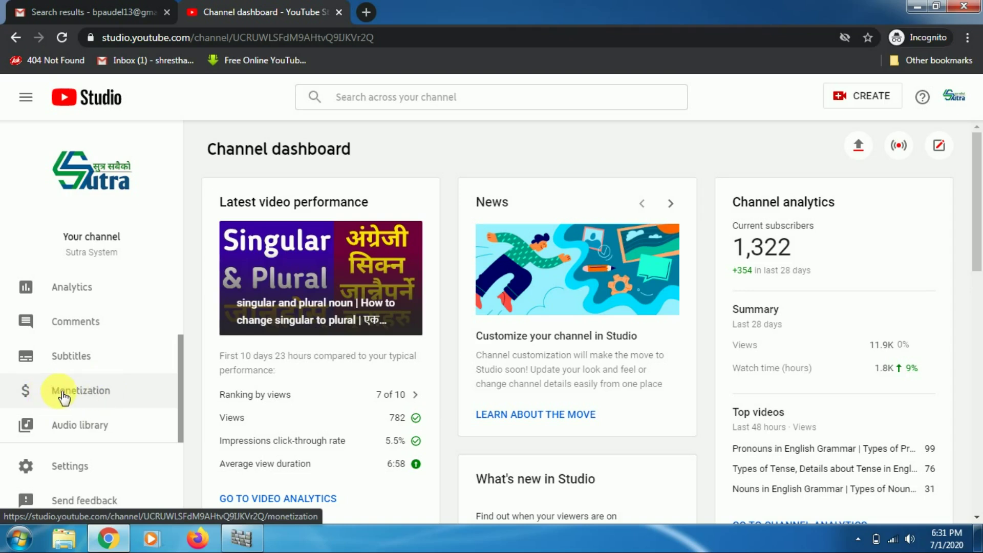
pyautogui.click(93, 395)
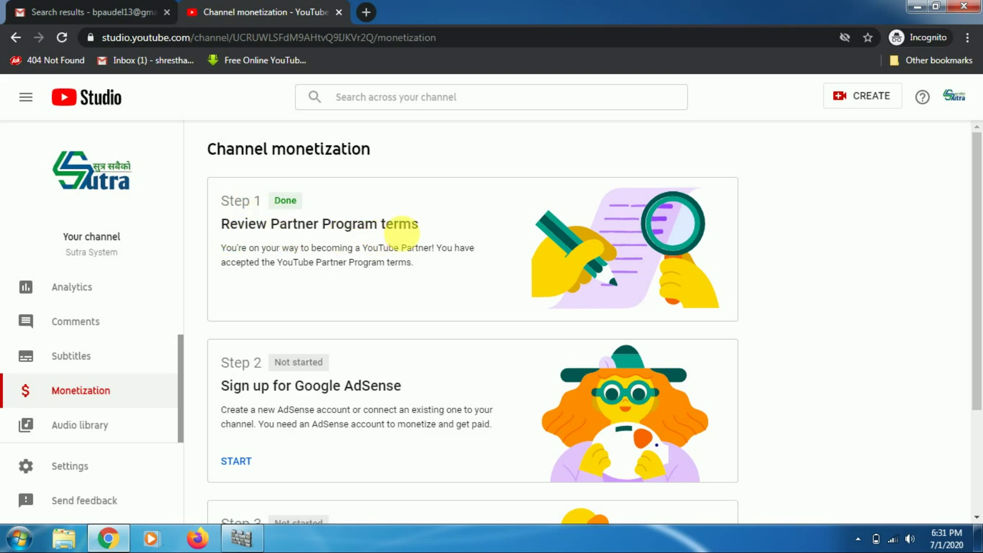
pyautogui.scroll(-3, 376, 258)
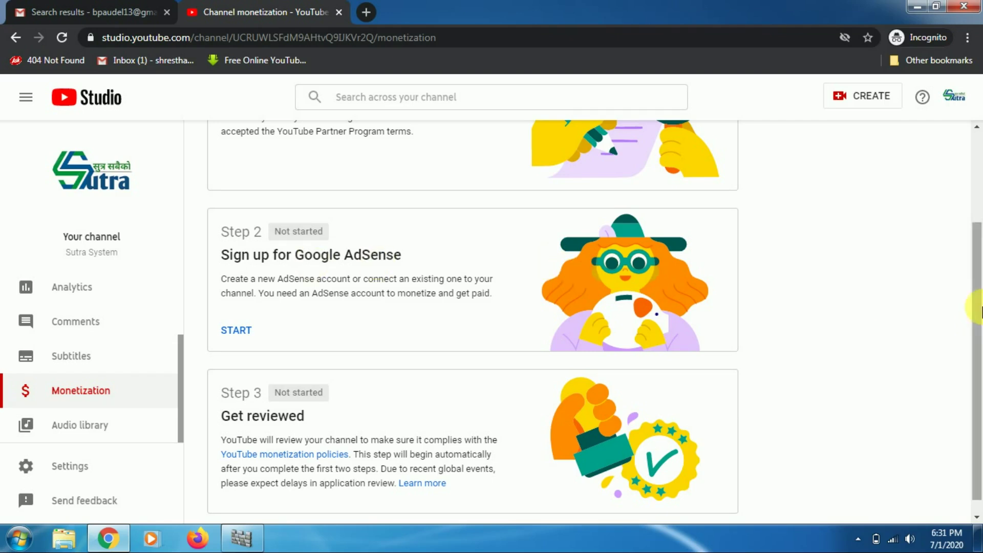
pyautogui.scroll(-1, 972, 327)
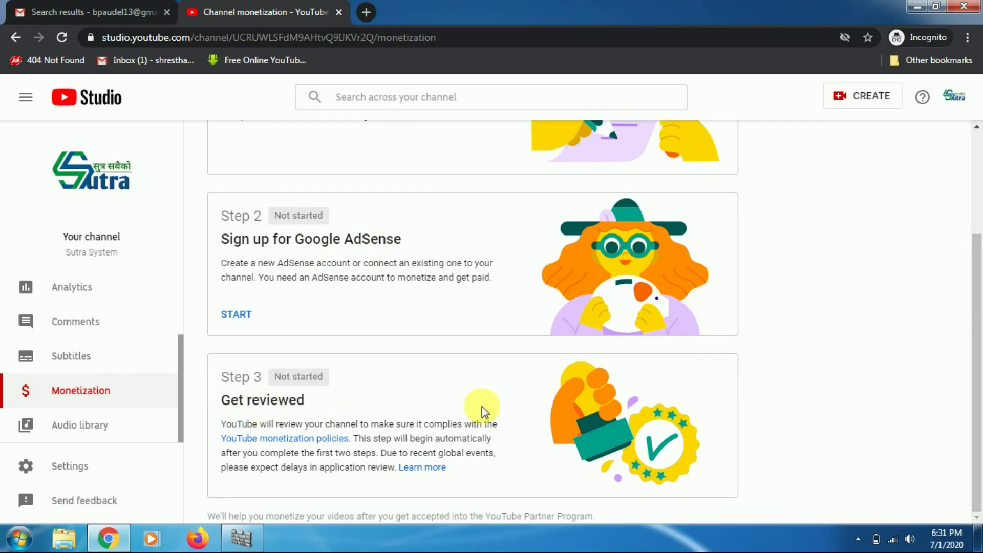
pyautogui.moveTo(979, 289); pyautogui.dragTo(978, 193)
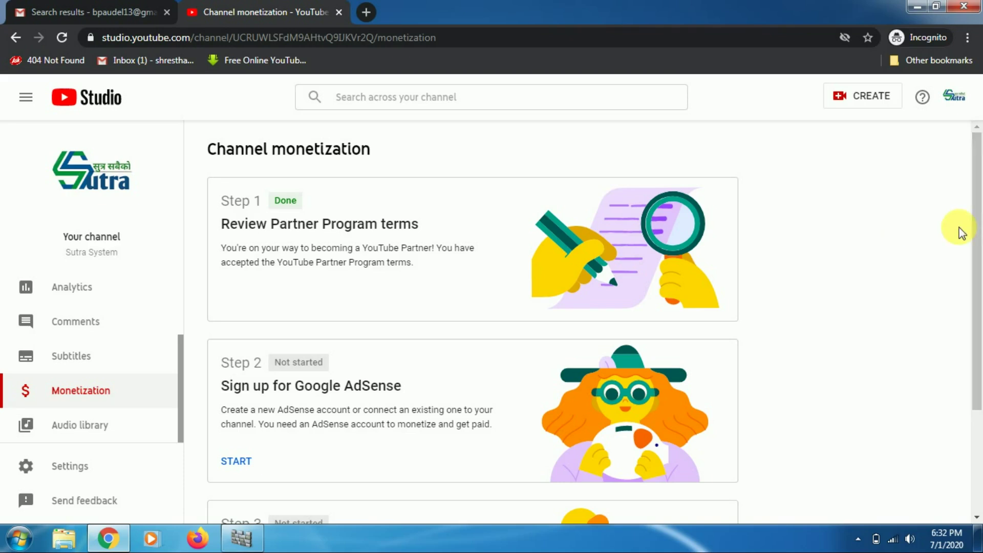
pyautogui.moveTo(978, 228)
pyautogui.mouseDown()
pyautogui.moveTo(978, 238)
pyautogui.moveTo(981, 221)
pyautogui.mouseUp()
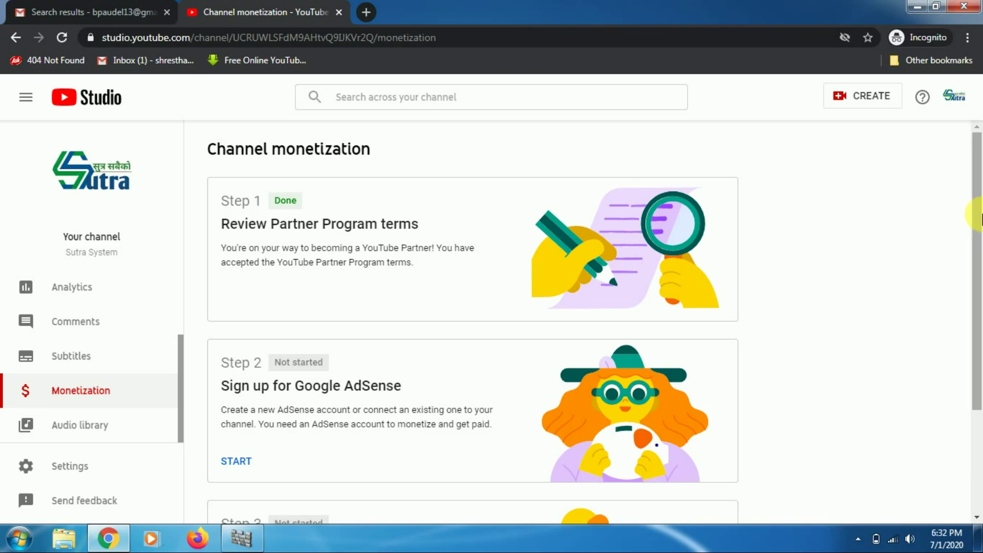
pyautogui.moveTo(980, 221); pyautogui.dragTo(981, 242)
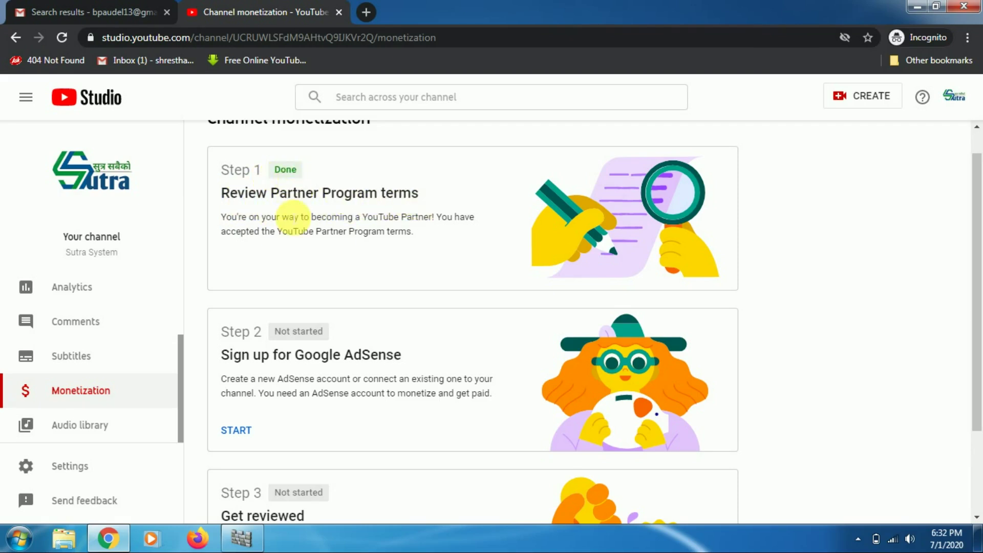
pyautogui.scroll(-2, 978, 287)
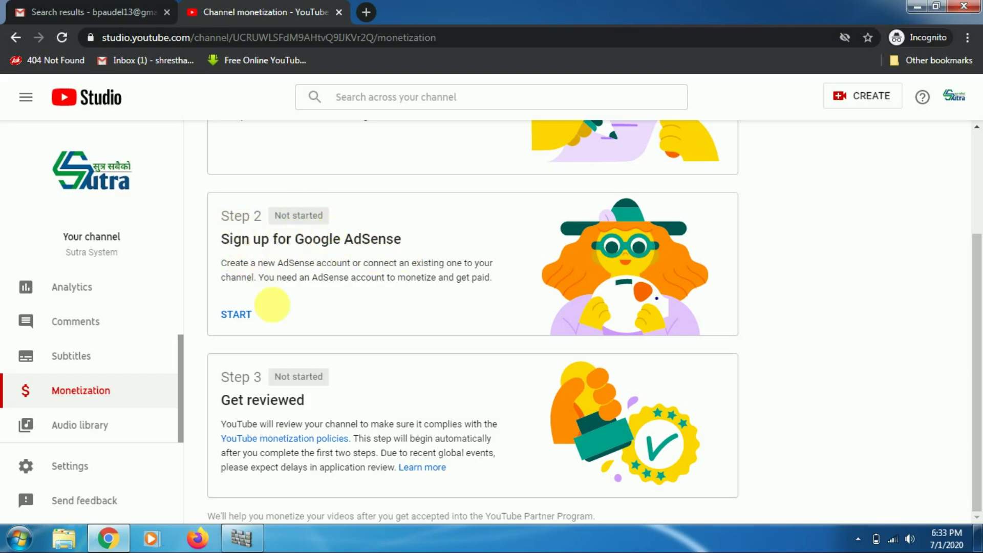
# Start the AdSense sign-up step, answer that no AdSense account exists, and continue.
pyautogui.click(236, 320)
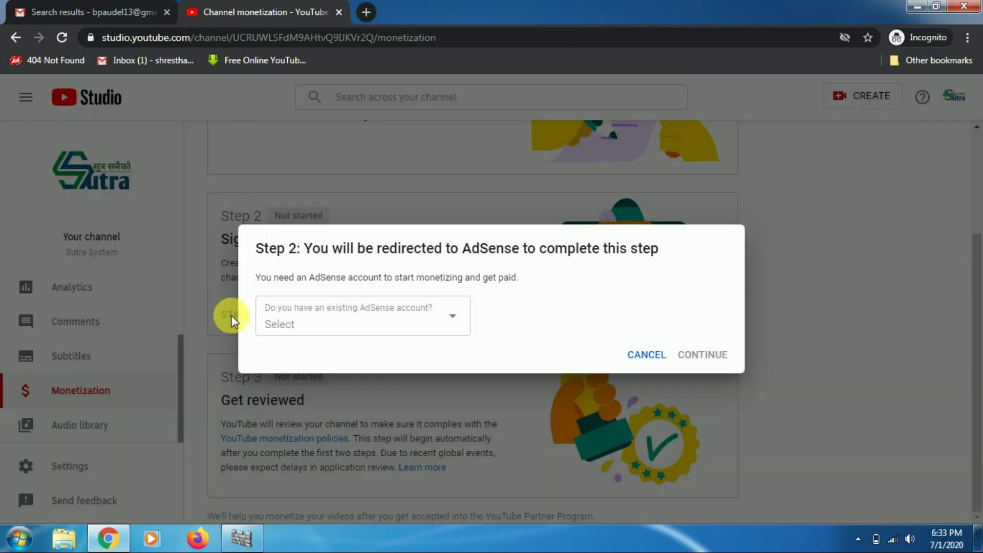
pyautogui.click(447, 321)
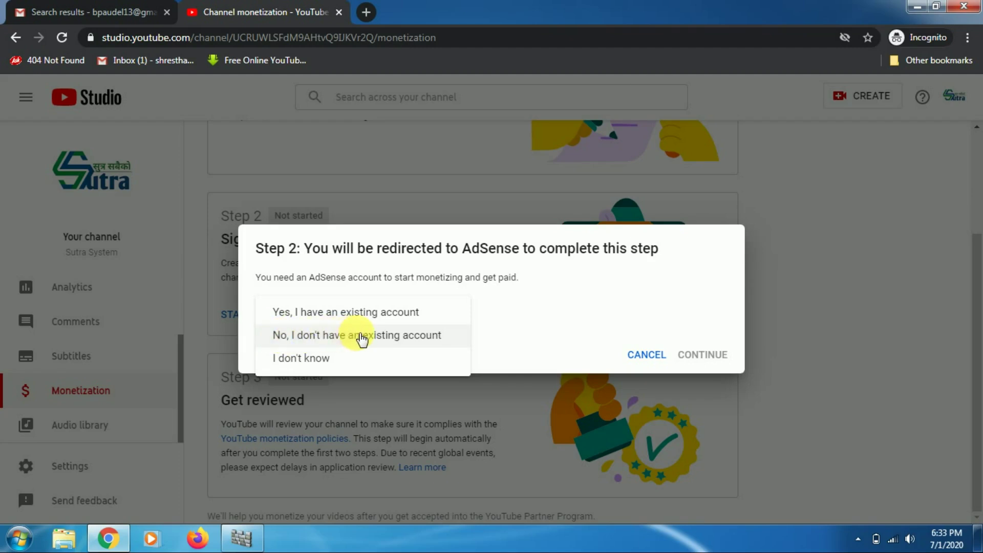
pyautogui.click(389, 336)
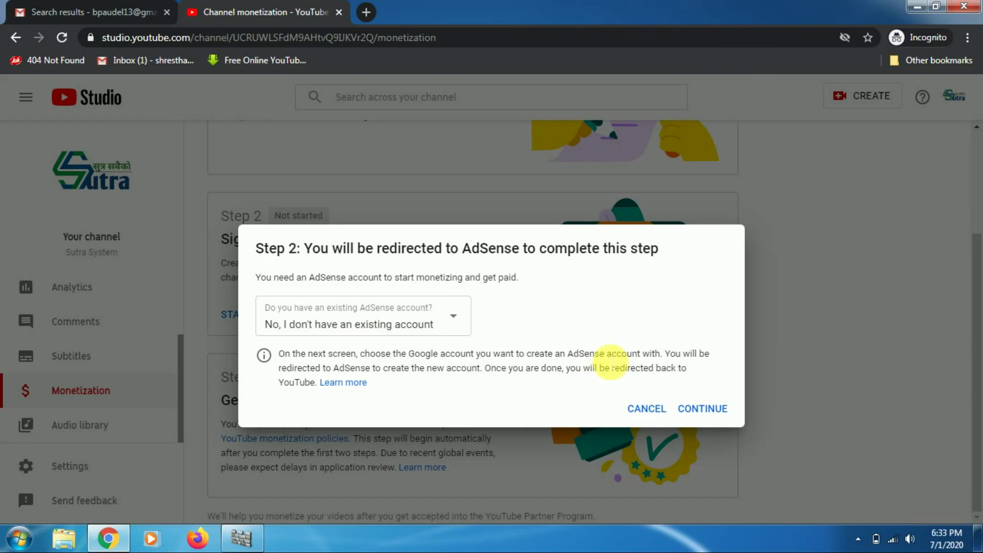
pyautogui.click(710, 412)
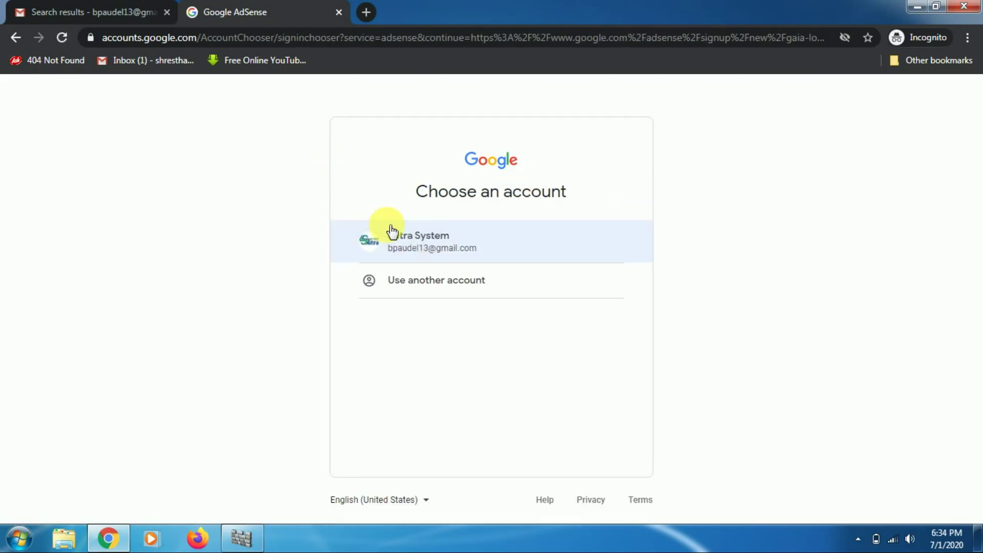
# Sign up with the channel's Google account and check the prefilled YouTube channel URL.
pyautogui.click(432, 250)
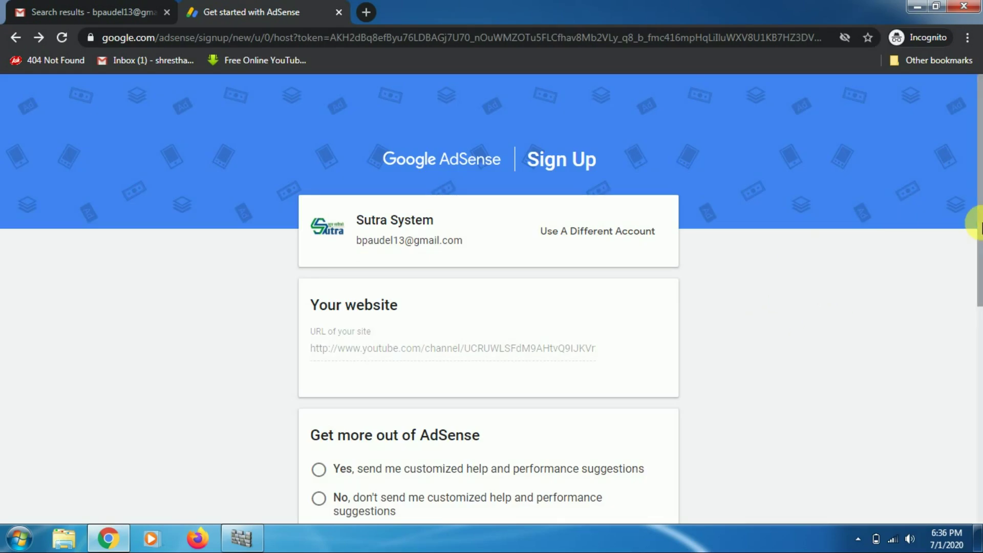
pyautogui.moveTo(980, 224); pyautogui.dragTo(980, 249)
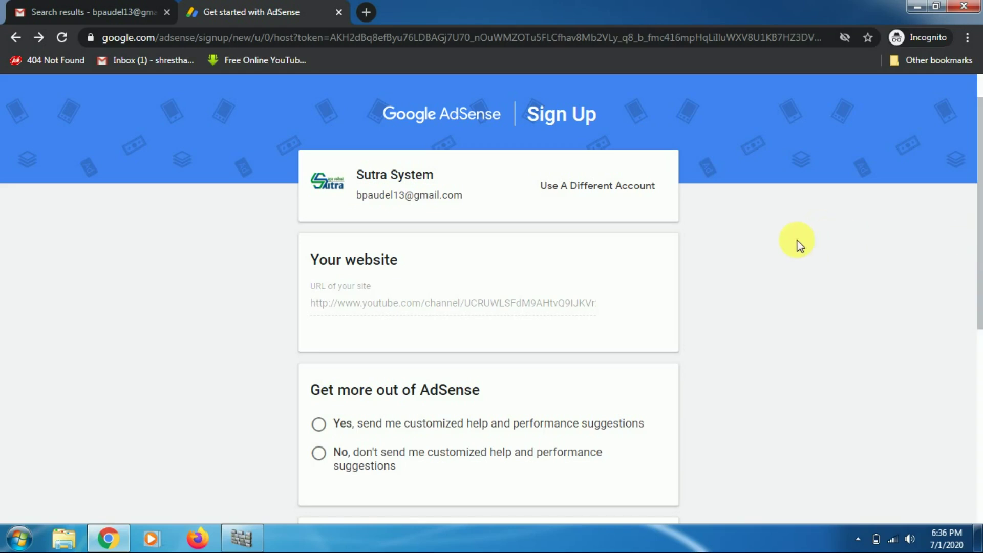
pyautogui.moveTo(979, 241); pyautogui.dragTo(979, 282)
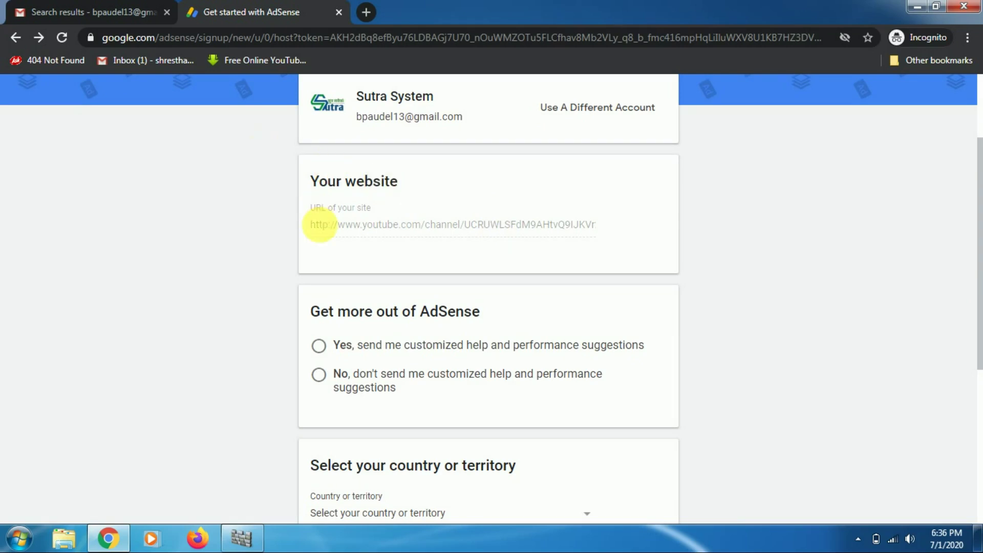
pyautogui.moveTo(315, 228); pyautogui.dragTo(583, 226)
pyautogui.click(318, 228)
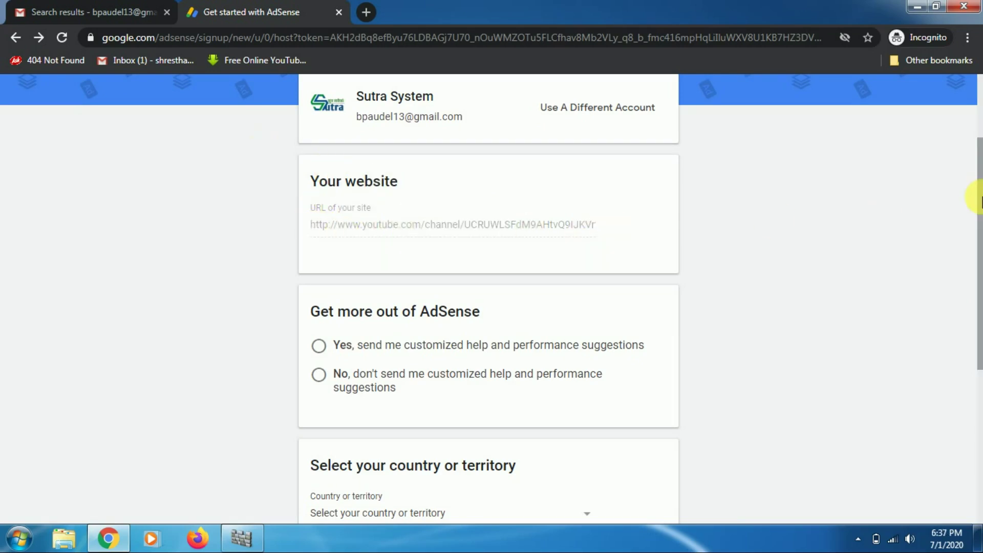
# Choose Yes for customized help and performance suggestions, then scroll down the form.
pyautogui.moveTo(978, 198); pyautogui.dragTo(981, 280)
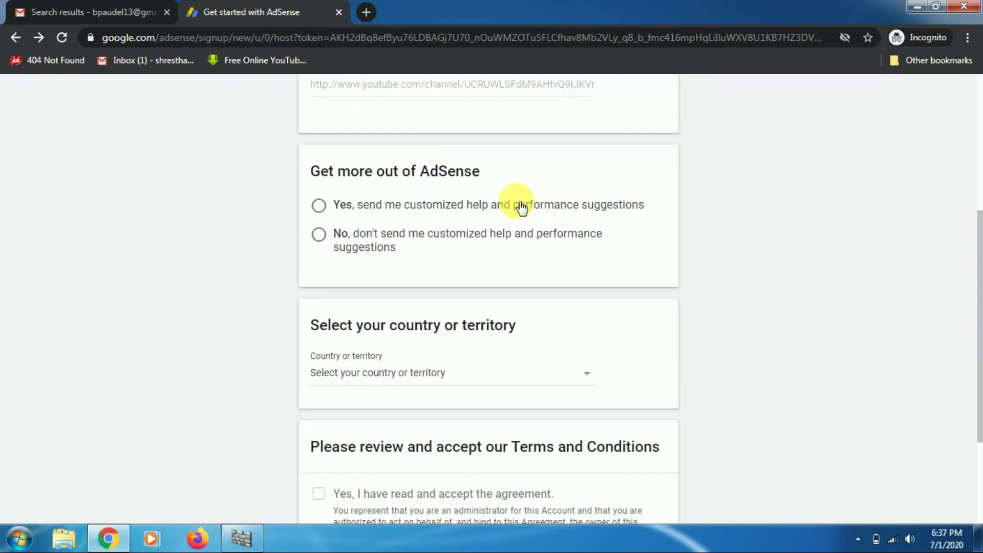
pyautogui.click(319, 206)
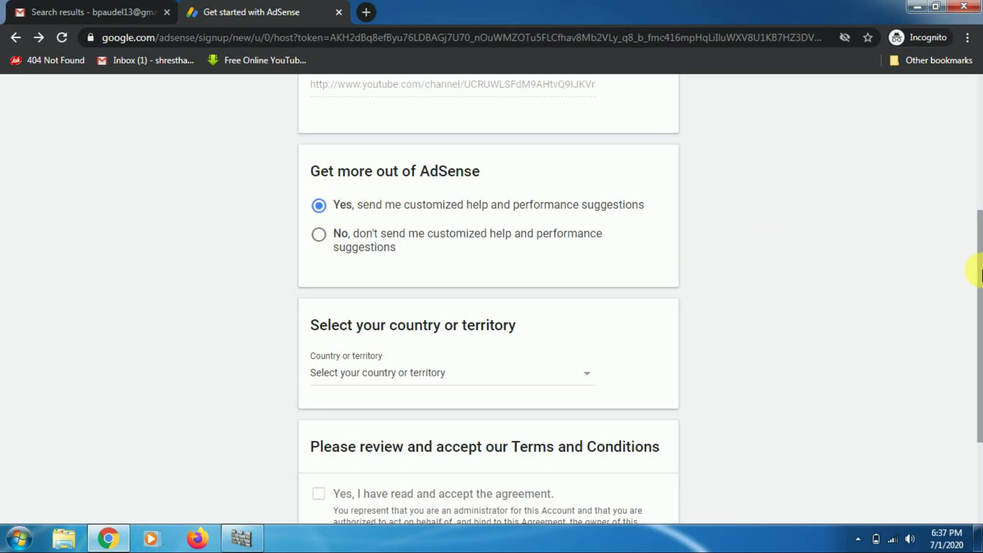
pyautogui.scroll(-1, 978, 320)
pyautogui.scroll(-2, 979, 323)
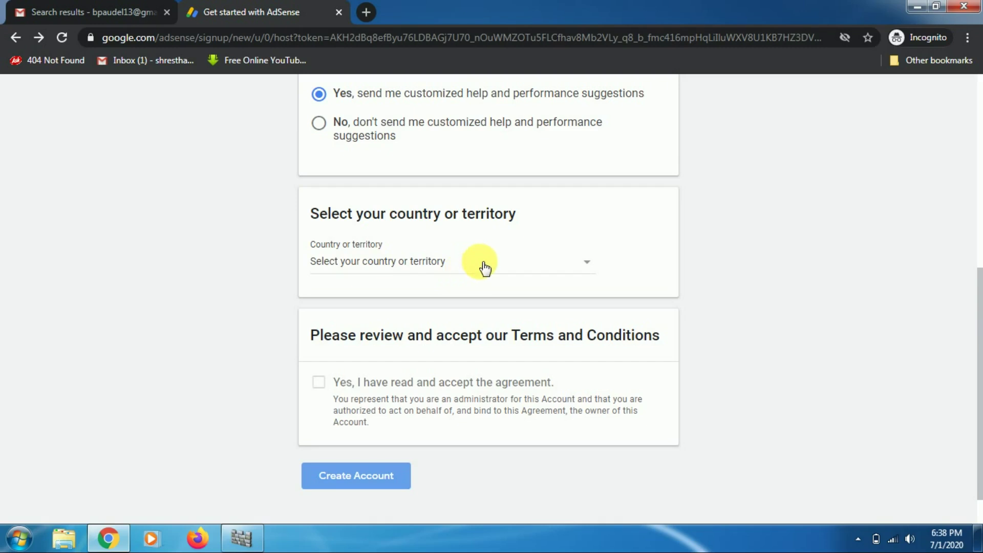
# Pick Nepal from the Country or territory list.
pyautogui.click(413, 264)
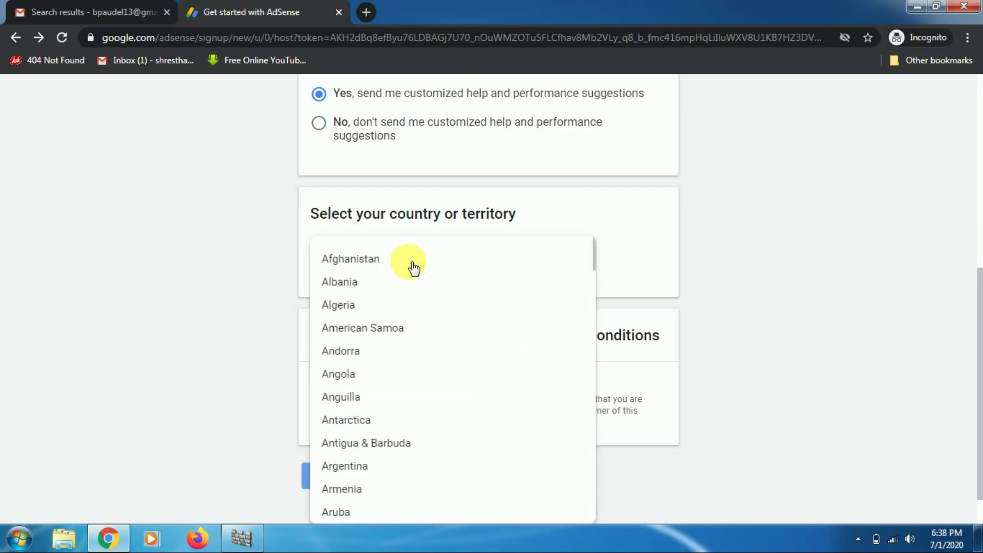
pyautogui.scroll(-20, 414, 267)
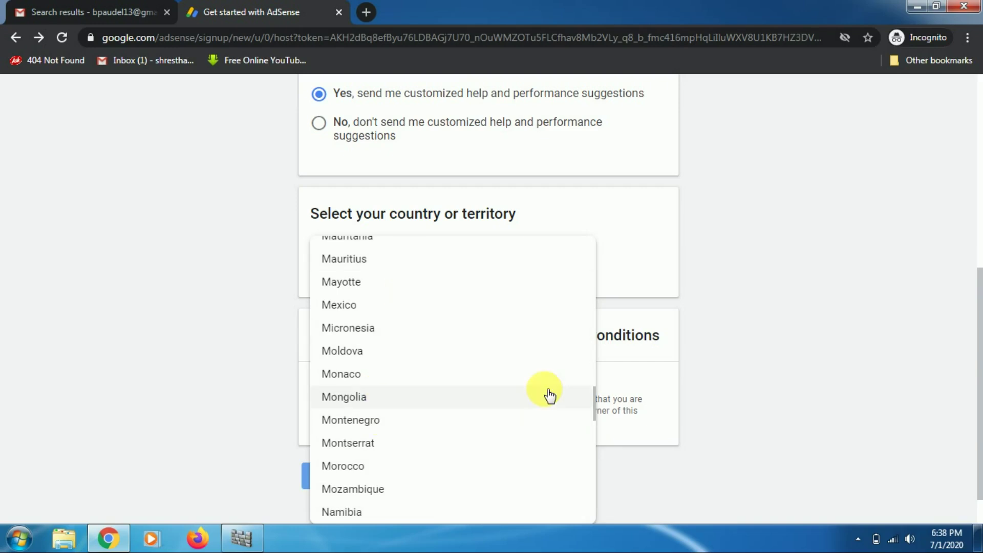
pyautogui.scroll(-1, 550, 395)
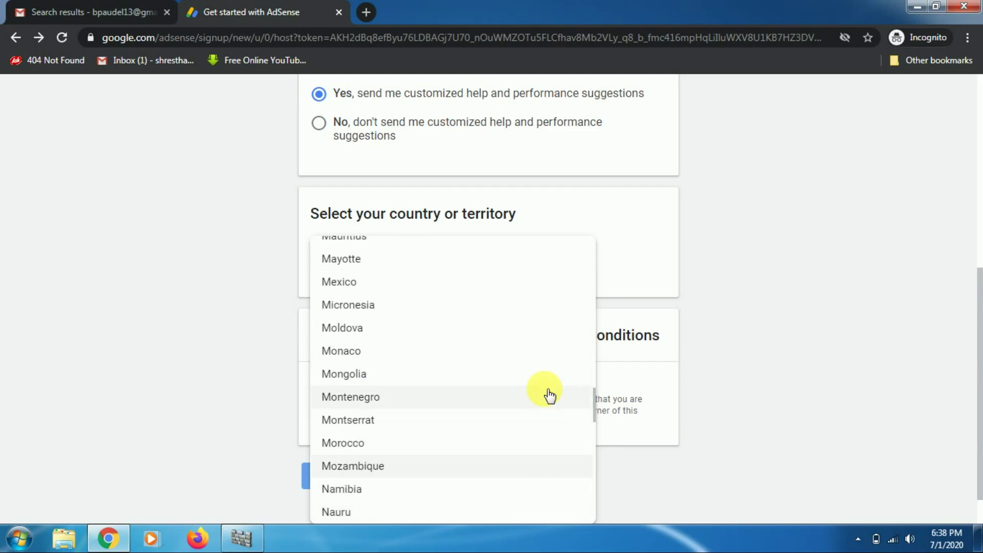
pyautogui.scroll(-1, 549, 395)
pyautogui.scroll(-1, 549, 395)
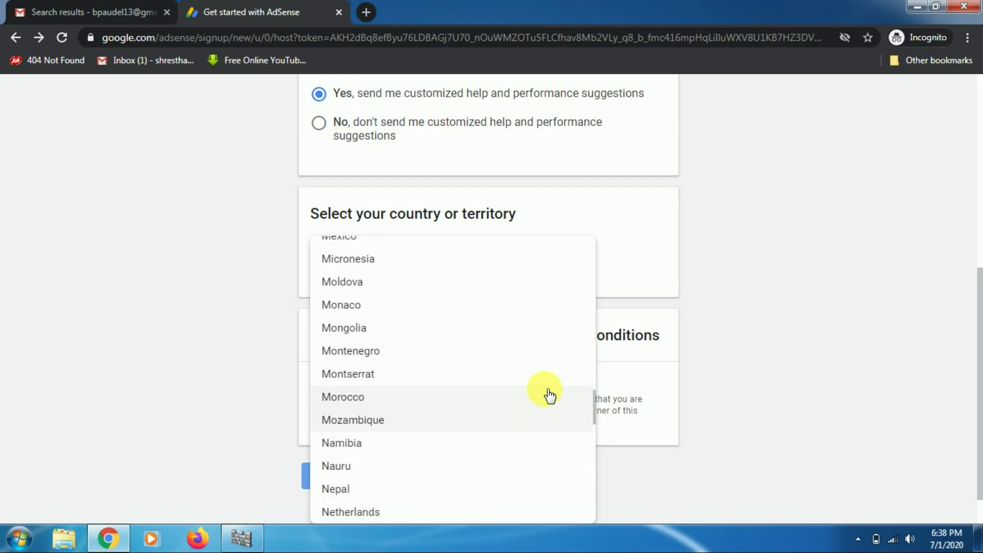
pyautogui.click(337, 489)
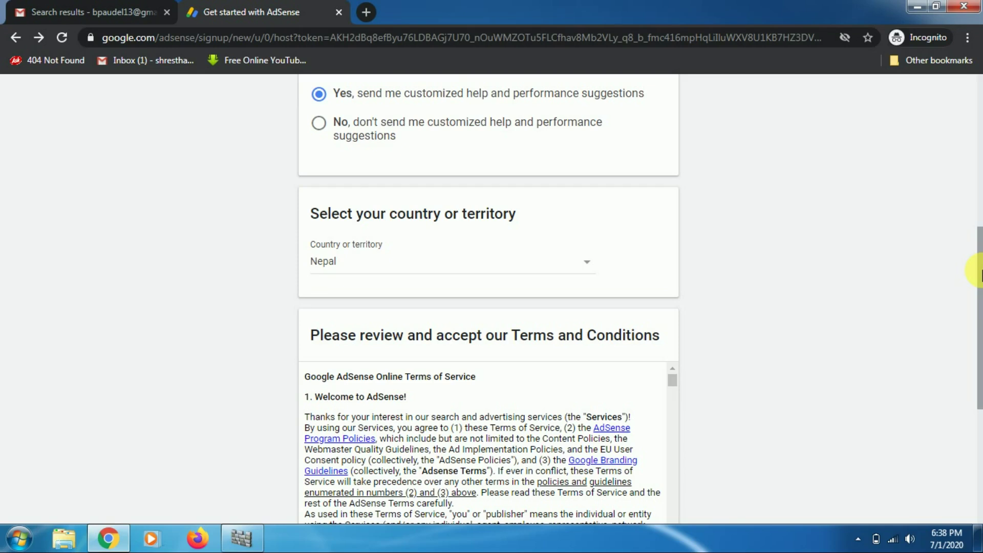
# Read through the AdSense terms, accept the agreement and create the account.
pyautogui.moveTo(980, 274); pyautogui.dragTo(980, 359)
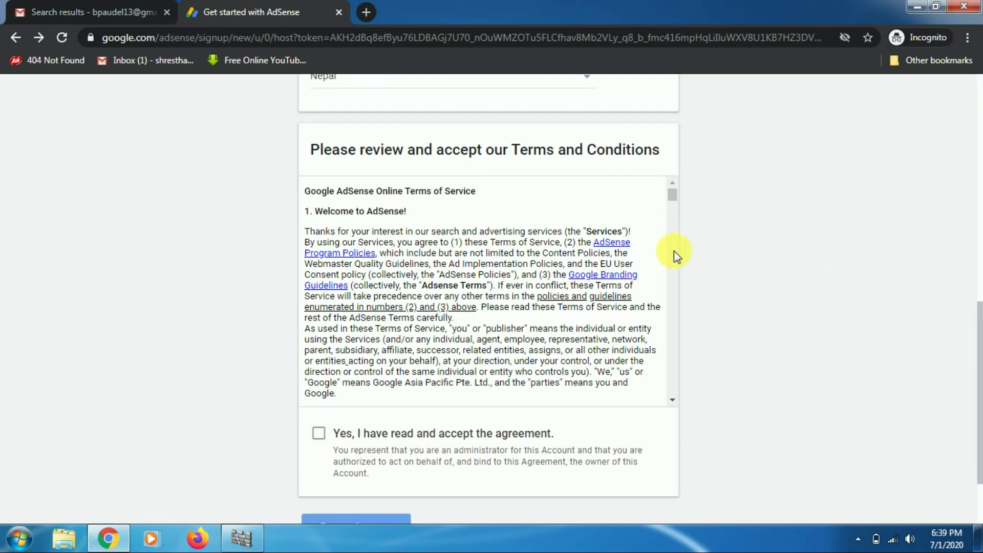
pyautogui.moveTo(674, 195); pyautogui.dragTo(681, 404)
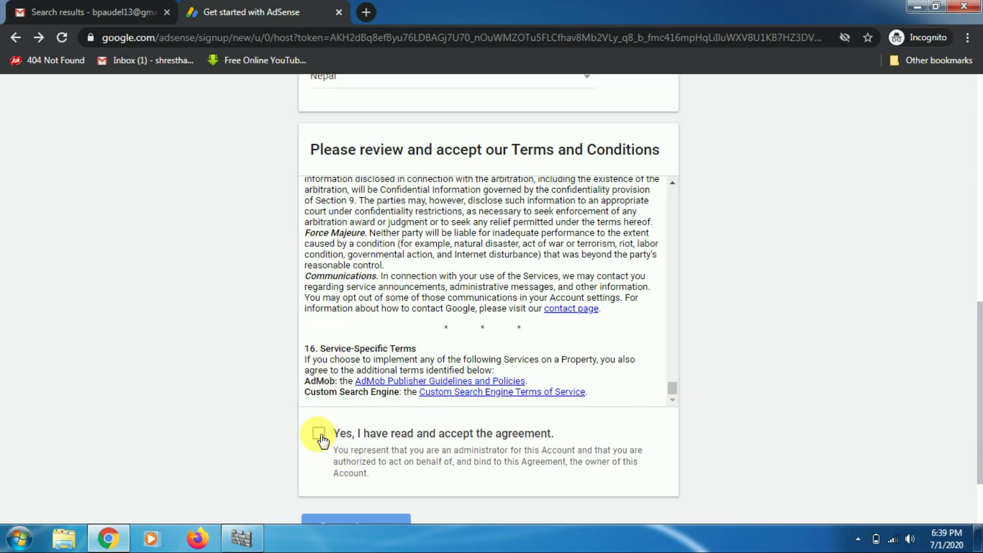
pyautogui.click(320, 436)
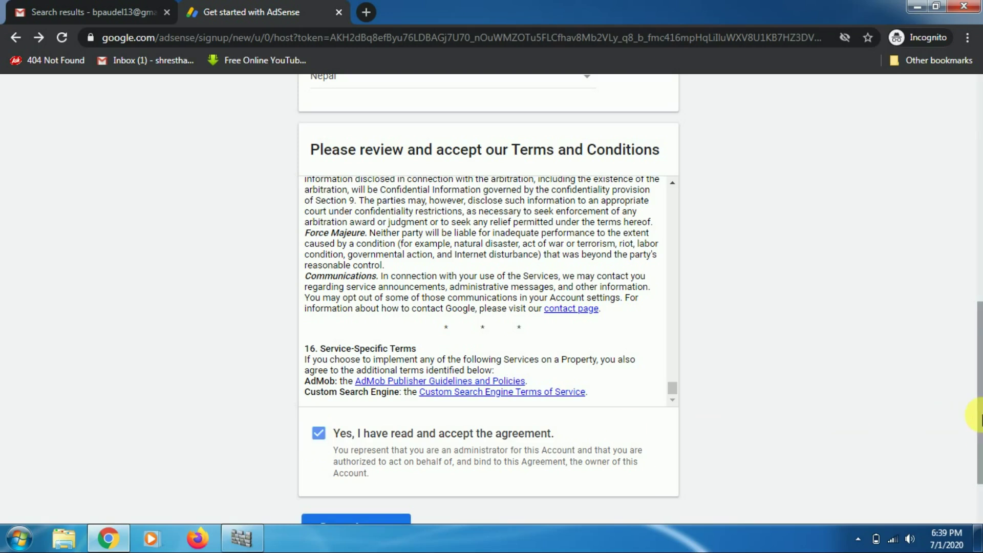
pyautogui.moveTo(980, 409); pyautogui.dragTo(975, 356)
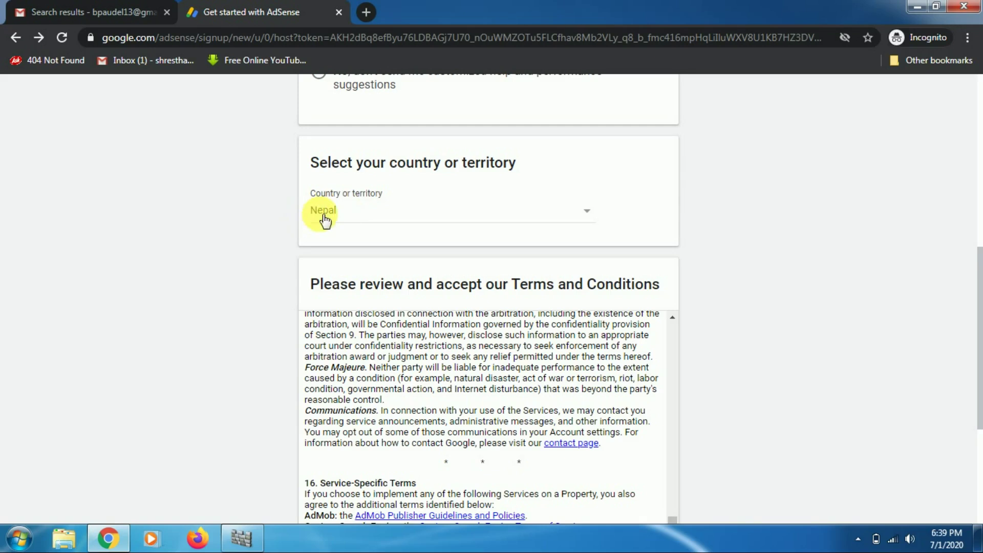
pyautogui.moveTo(975, 343); pyautogui.dragTo(975, 415)
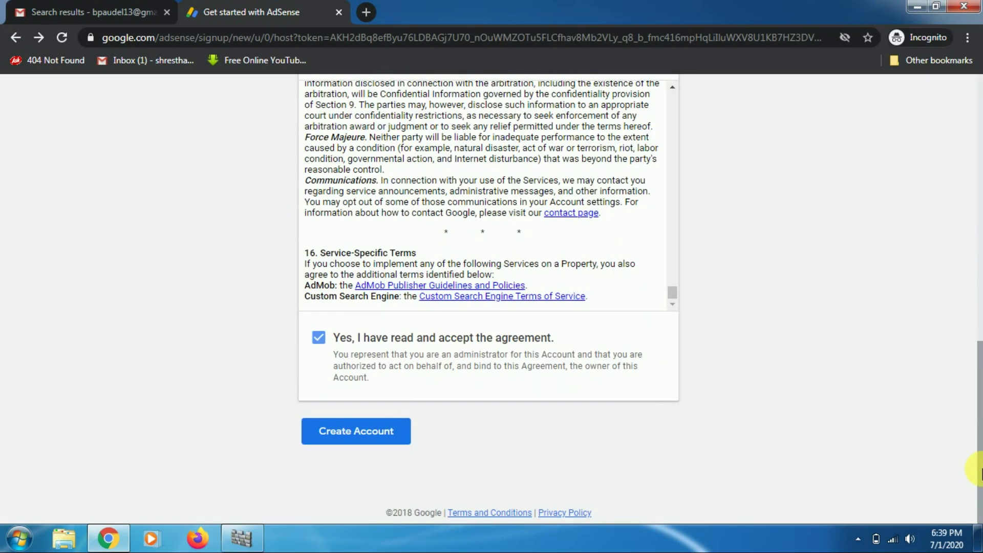
pyautogui.click(361, 433)
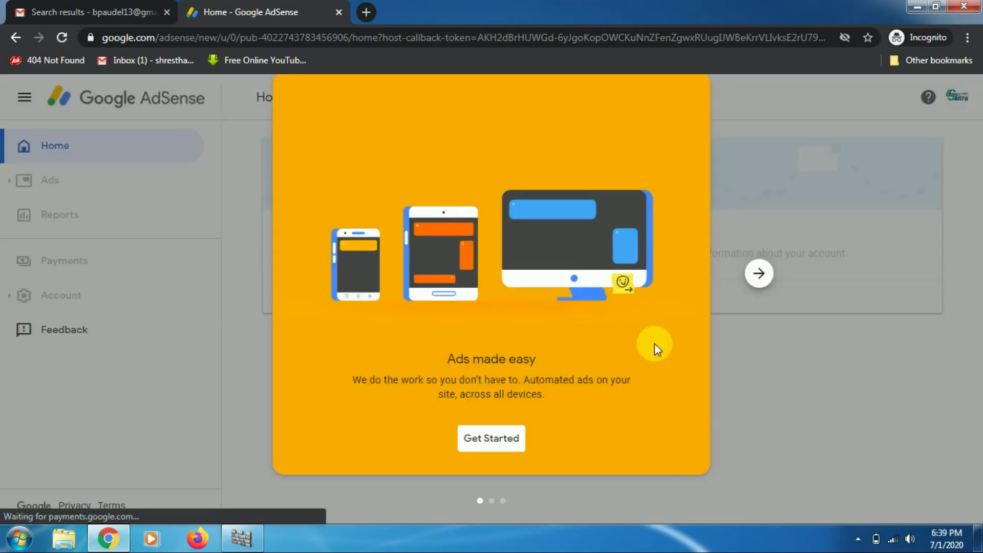
# Dismiss the 'Ads made easy' intro with Get Started to reveal the Payment address details form.
pyautogui.click(503, 438)
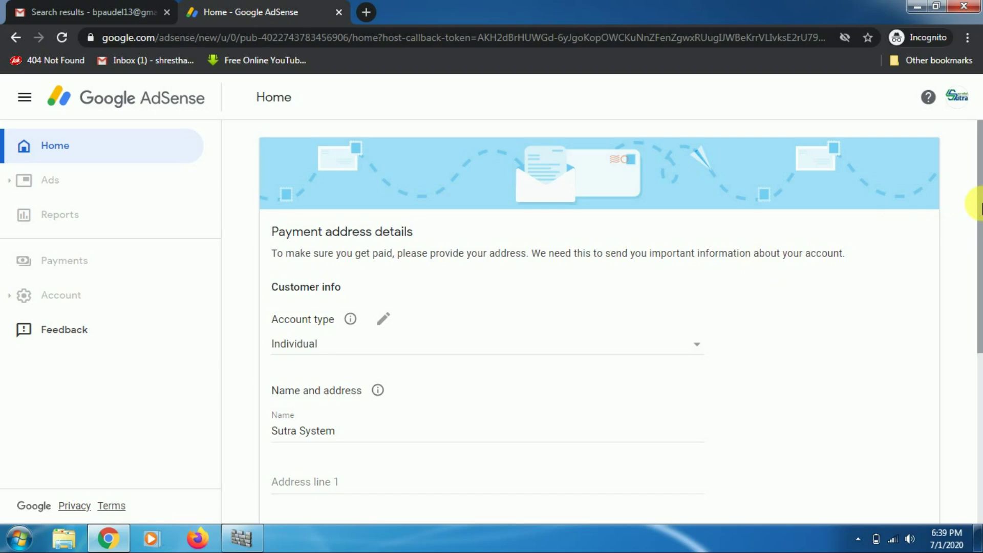
pyautogui.scroll(-1, 975, 212)
pyautogui.scroll(1, 975, 213)
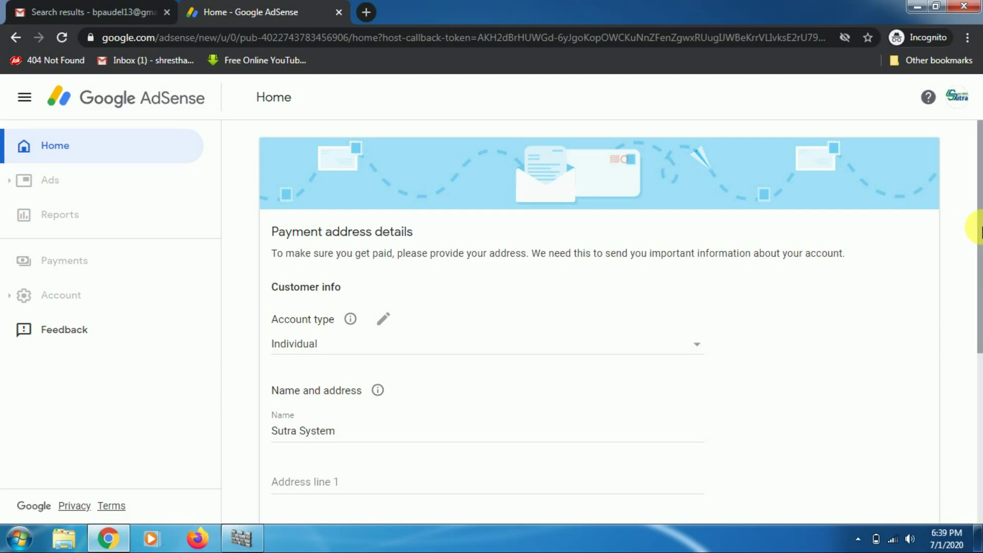
pyautogui.moveTo(978, 215); pyautogui.dragTo(979, 251)
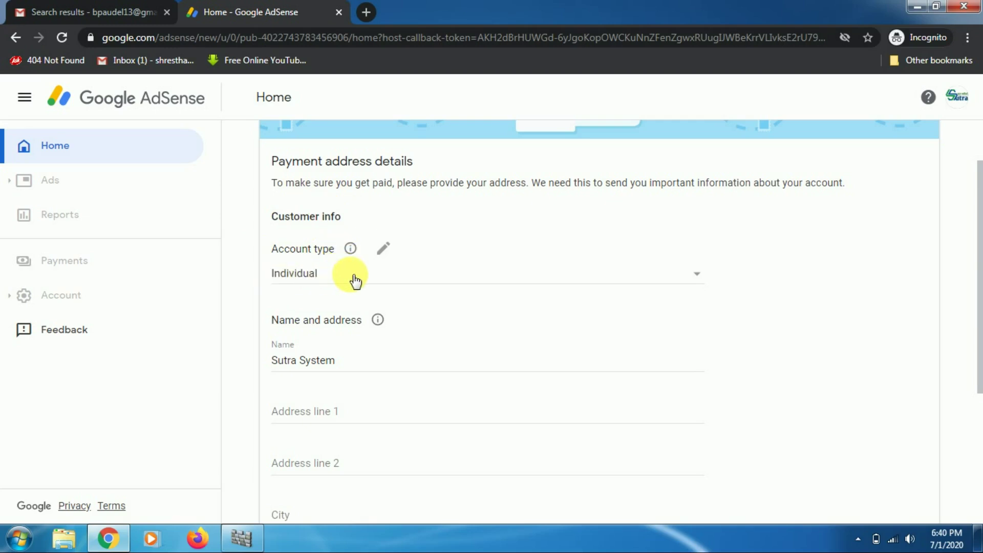
# Replace the prefilled channel name in the Name field with the payee's full name.
pyautogui.moveTo(979, 253); pyautogui.dragTo(977, 305)
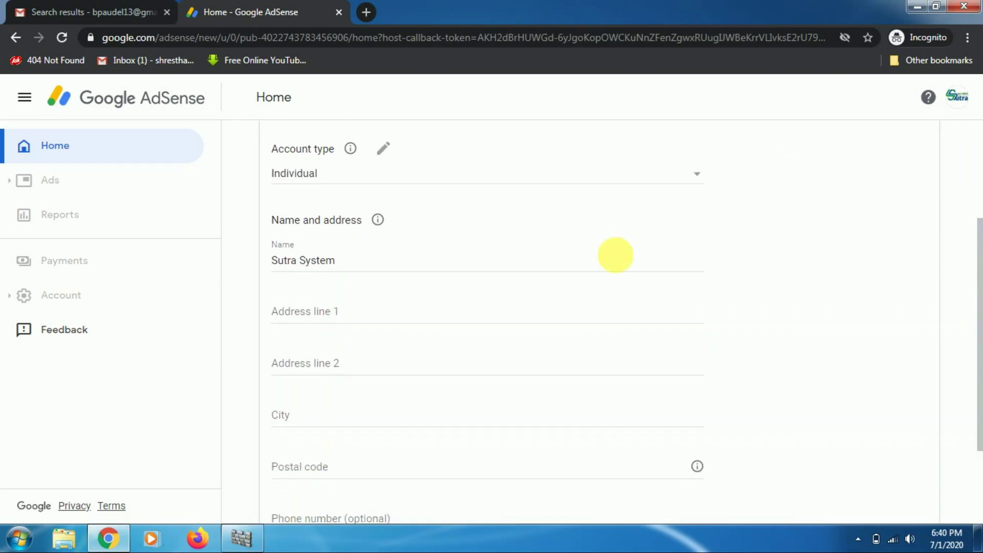
pyautogui.click(356, 263)
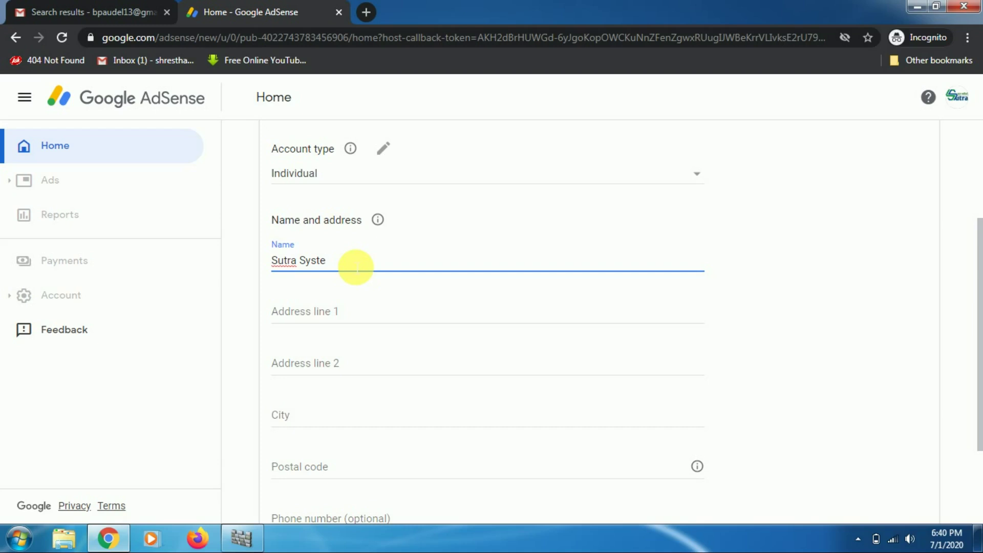
pyautogui.press('BackSpace')
pyautogui.press('BackSpace')
pyautogui.press('BackSpace')
pyautogui.press('BackSpace')
pyautogui.press('BackSpace')
pyautogui.press('BackSpace')
pyautogui.press('BackSpace')
pyautogui.press('BackSpace')
pyautogui.press('BackSpace')
pyautogui.press('BackSpace')
pyautogui.press('BackSpace')
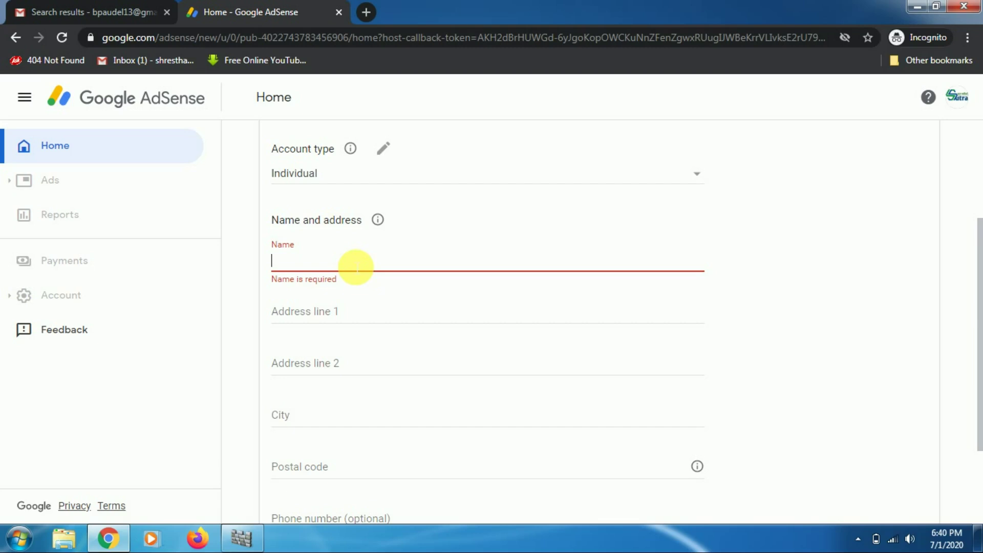
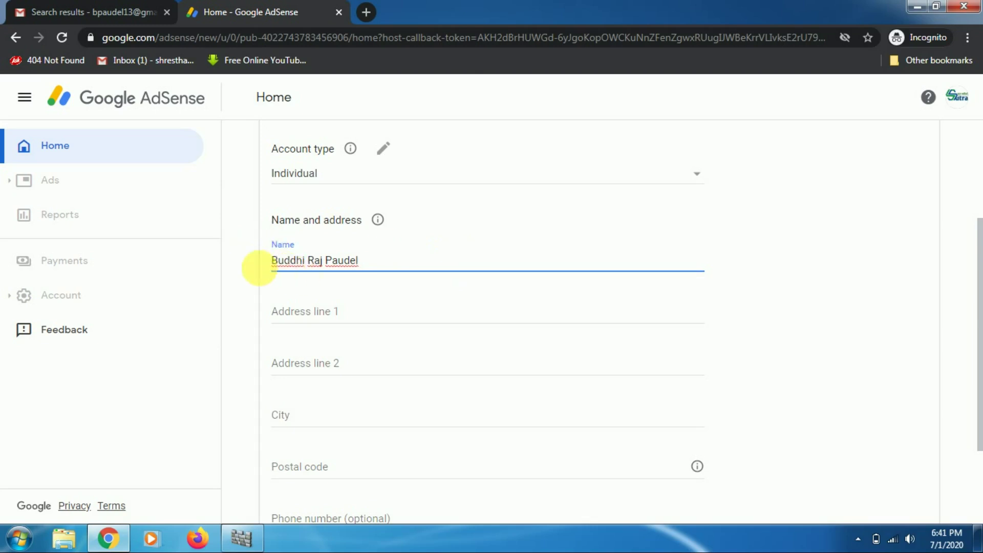
pyautogui.moveTo(975, 264); pyautogui.dragTo(975, 271)
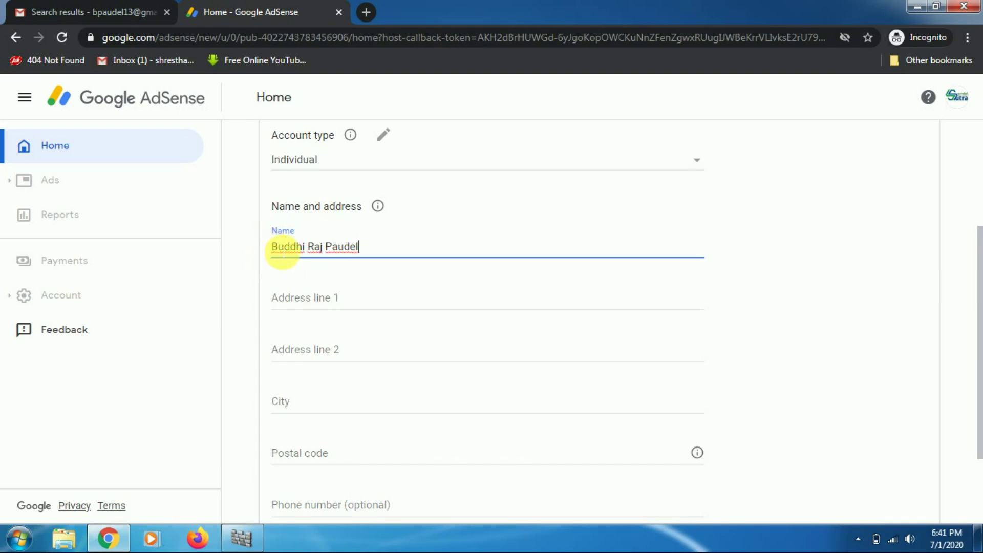
pyautogui.moveTo(978, 306); pyautogui.dragTo(979, 330)
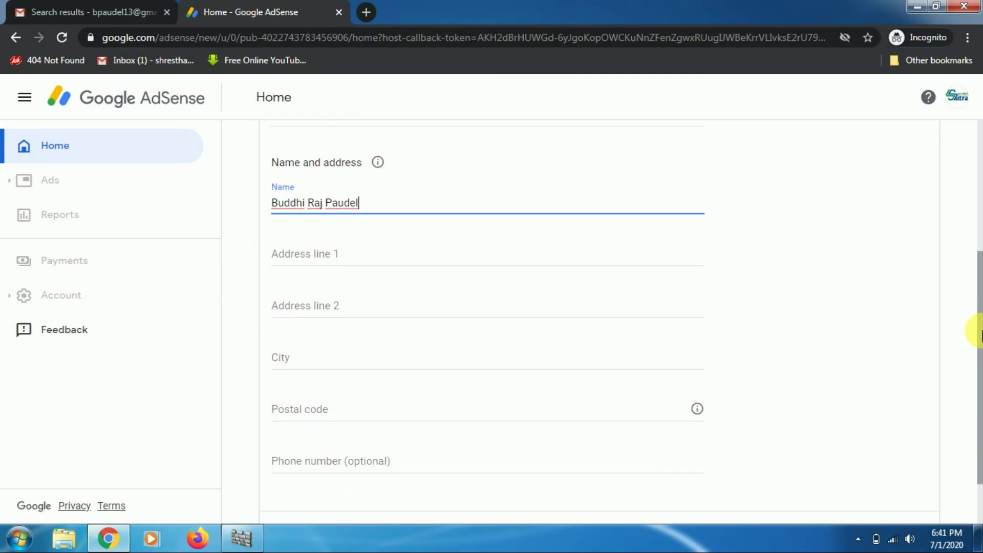
# Enter the first street address line and correct its trailing number.
pyautogui.click(305, 259)
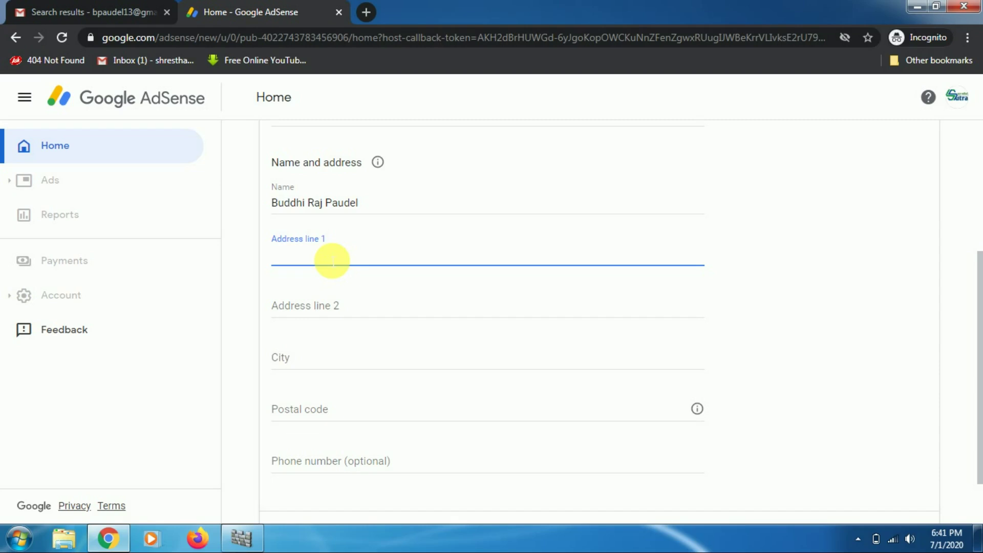
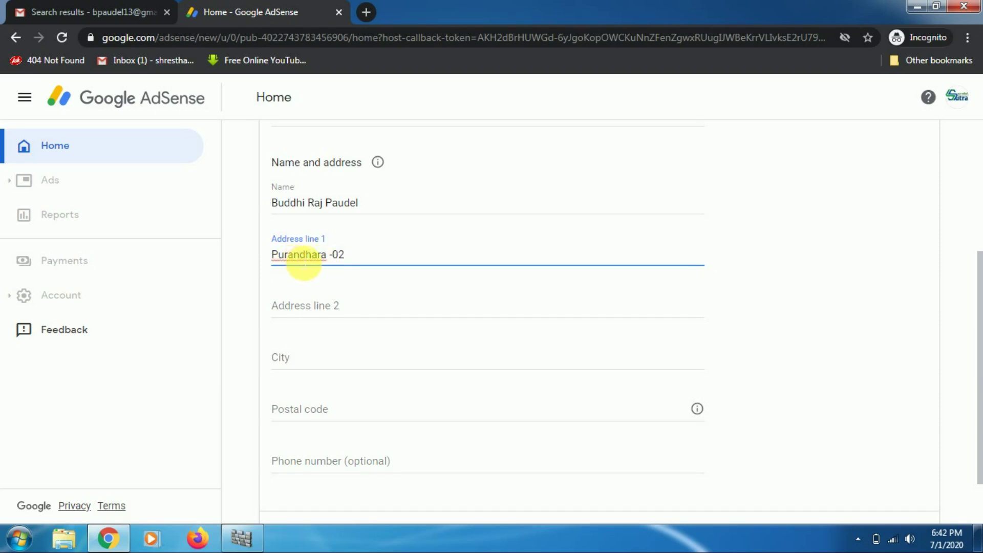
pyautogui.click(352, 258)
pyautogui.press('BackSpace')
# Insert the missing space in Address line 1, then move into Address line 2.
pyautogui.moveTo(978, 313); pyautogui.dragTo(966, 339)
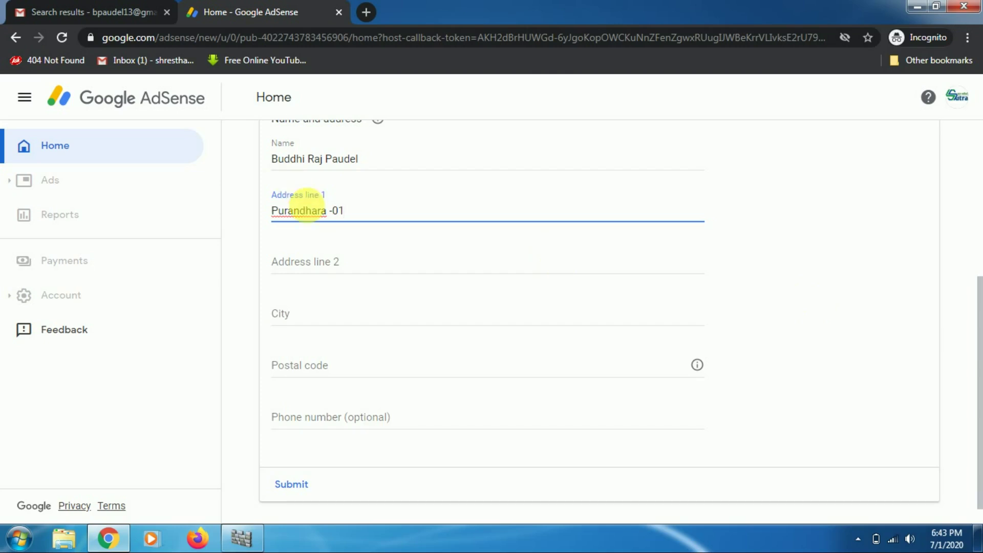
pyautogui.click(339, 213)
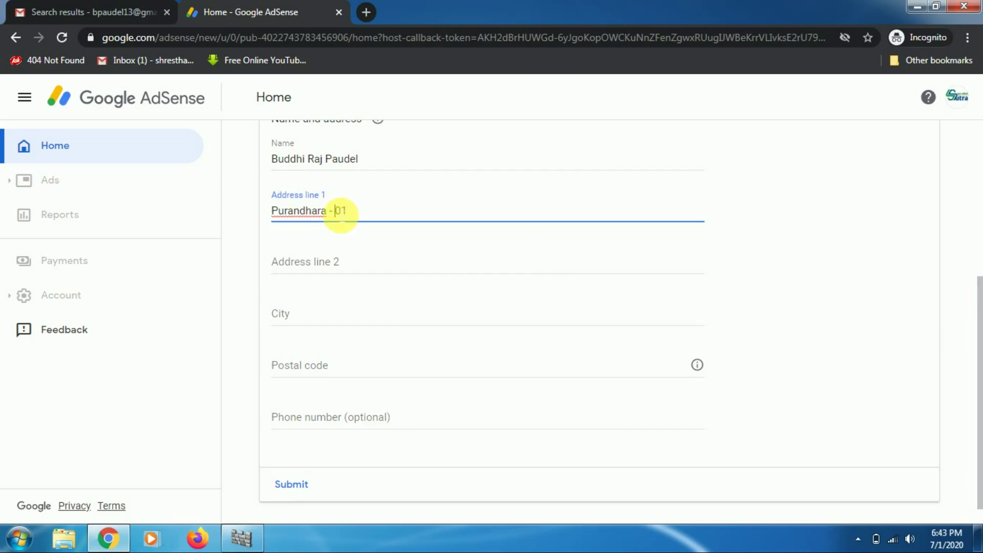
pyautogui.click(322, 265)
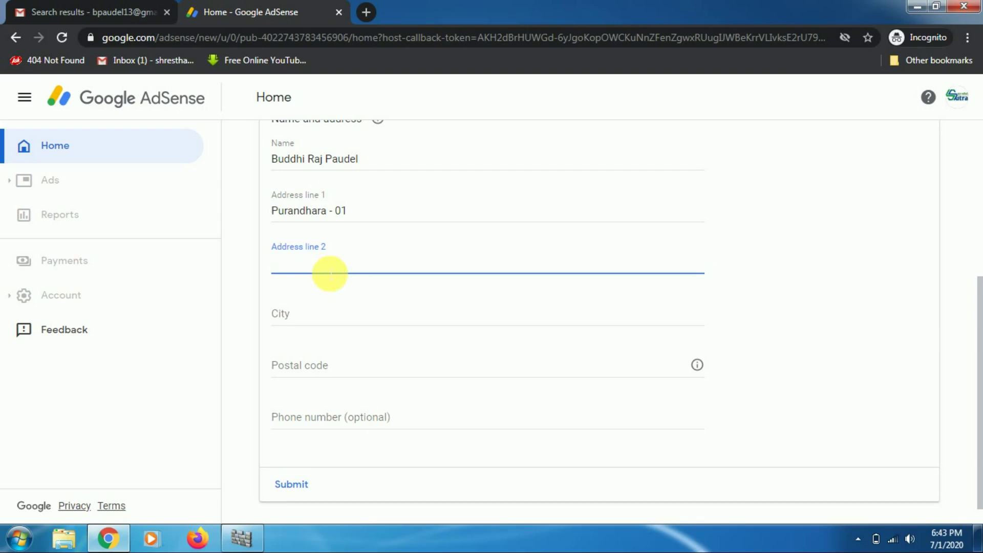
# Enter the locality with Kathmandu, then the post box number, into Address line 2.
pyautogui.scroll(1, 322, 276)
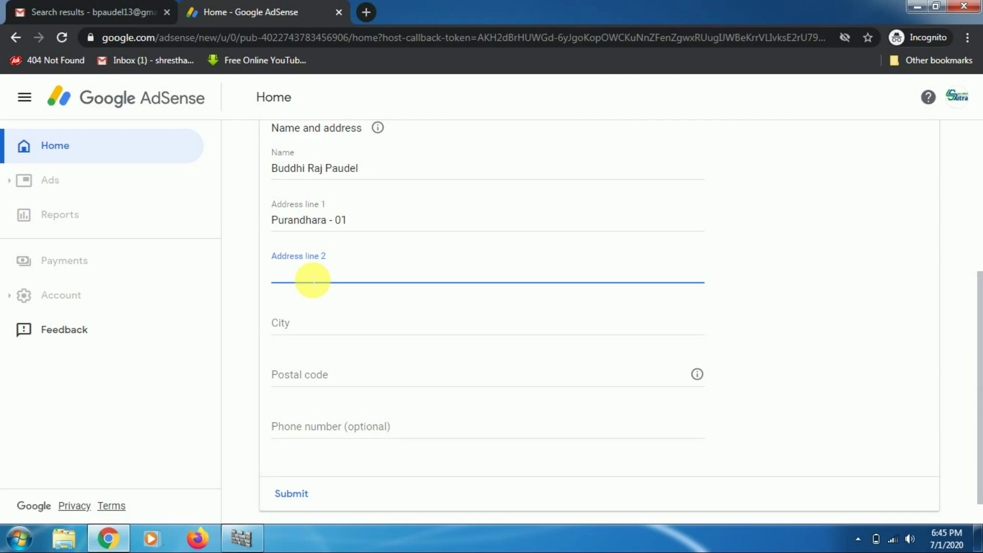
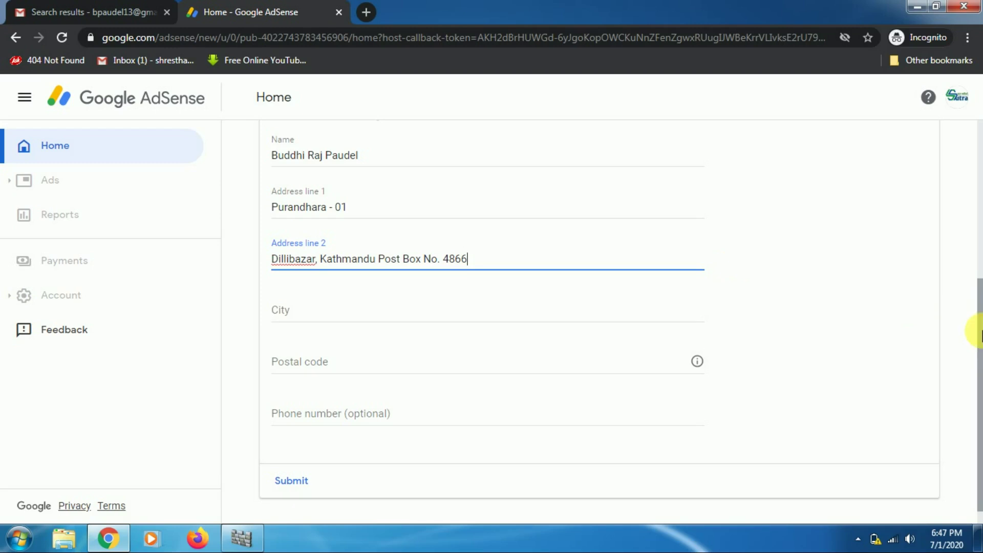
pyautogui.scroll(-1, 978, 332)
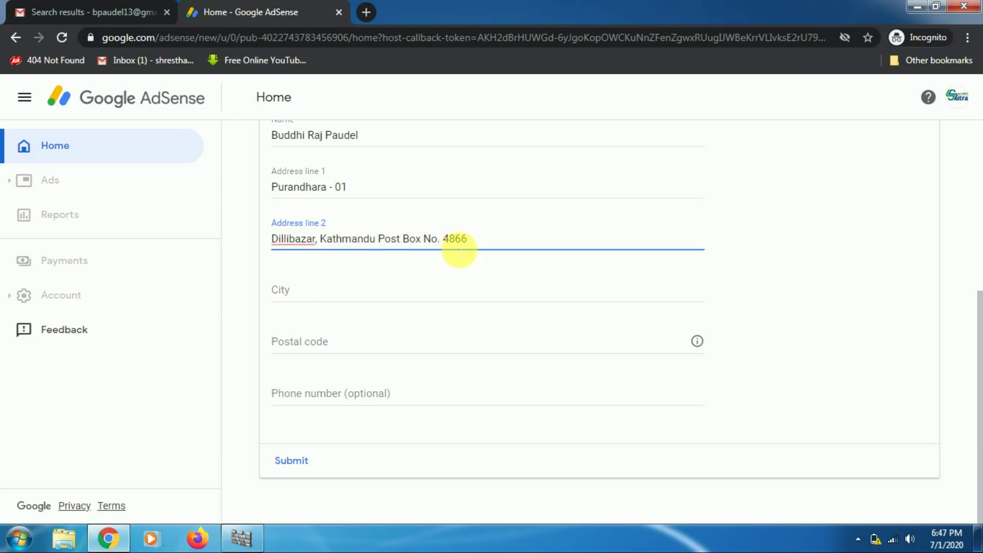
# Fill in Kathmandu as the city and 44600 as the postal code.
pyautogui.click(369, 300)
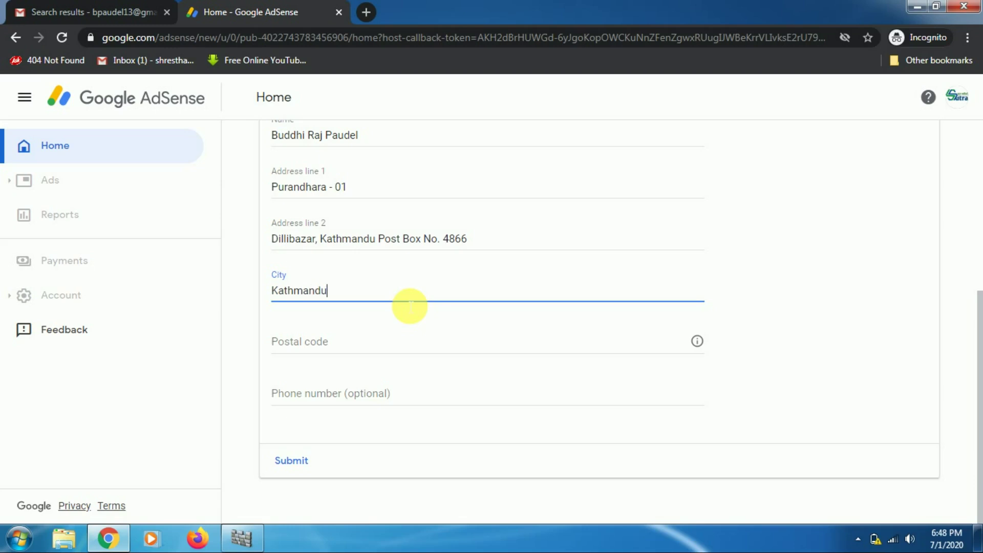
pyautogui.click(286, 340)
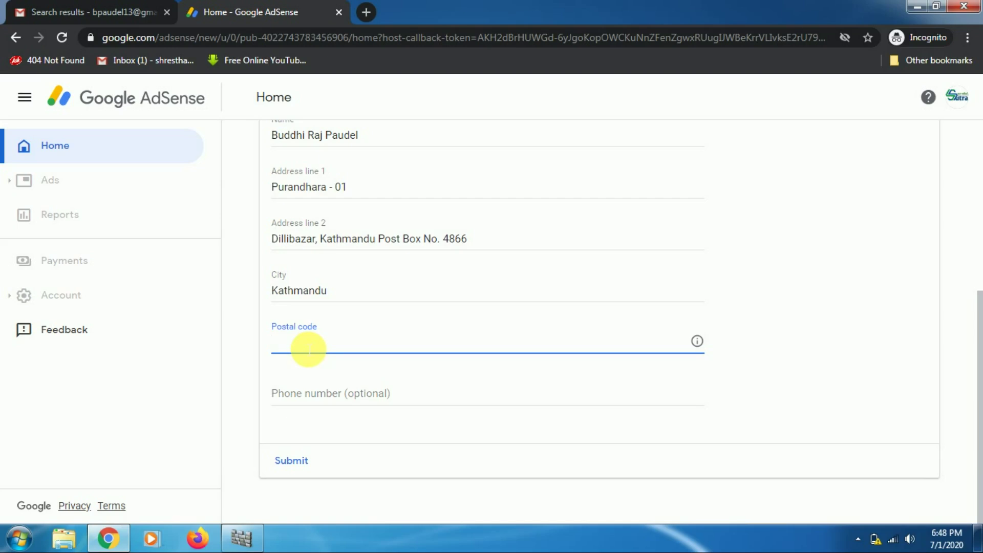
pyautogui.write('44600')
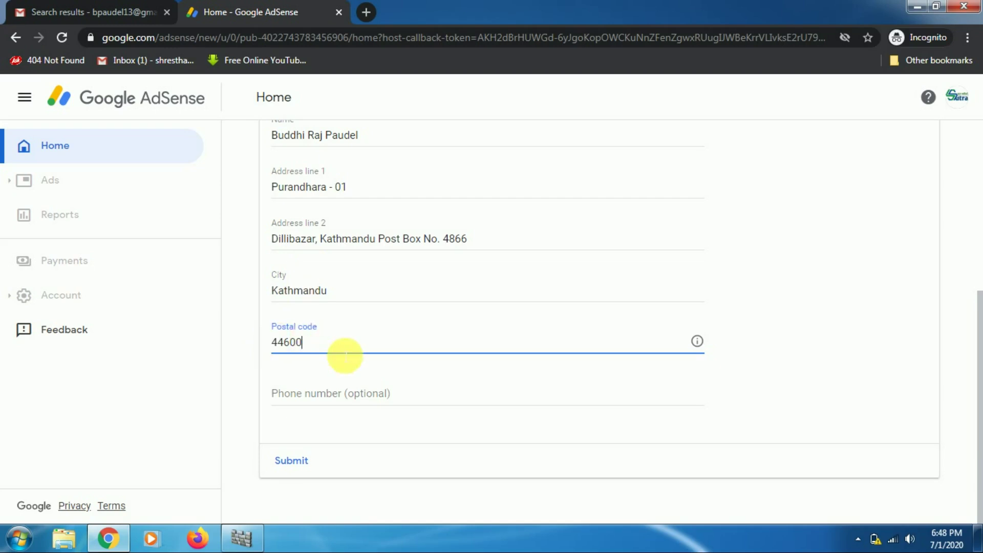
# In a new tab, search Google for 'postal code of palpa'.
pyautogui.click(365, 13)
pyautogui.write('g')
pyautogui.press('BackSpace')
pyautogui.press('BackSpace')
pyautogui.write('post')
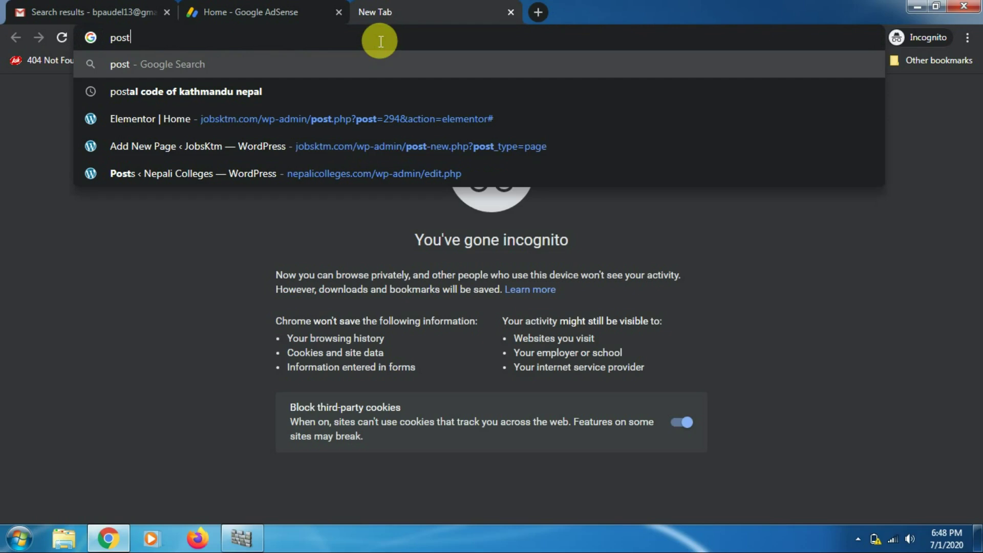
pyautogui.write('al code of')
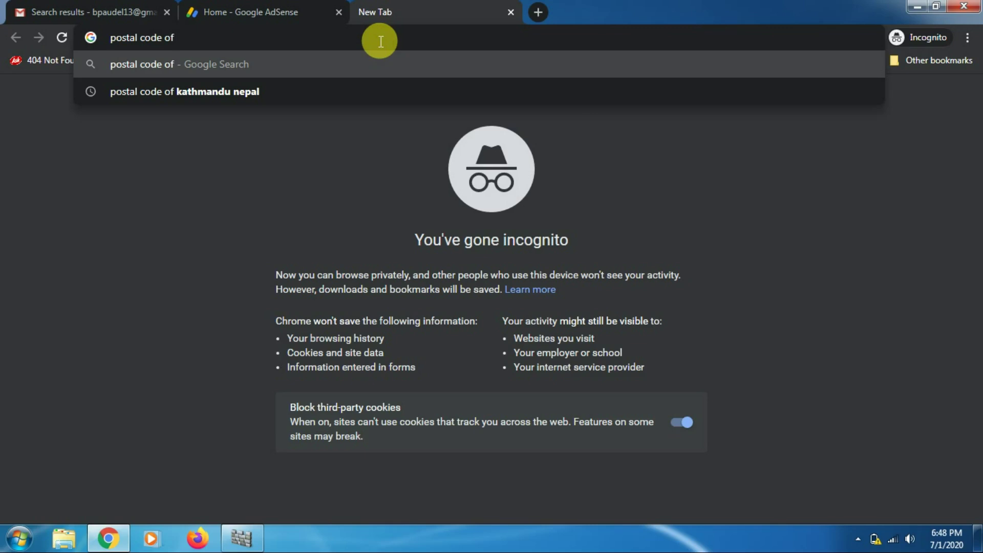
pyautogui.write('palpa')
pyautogui.press('Return')
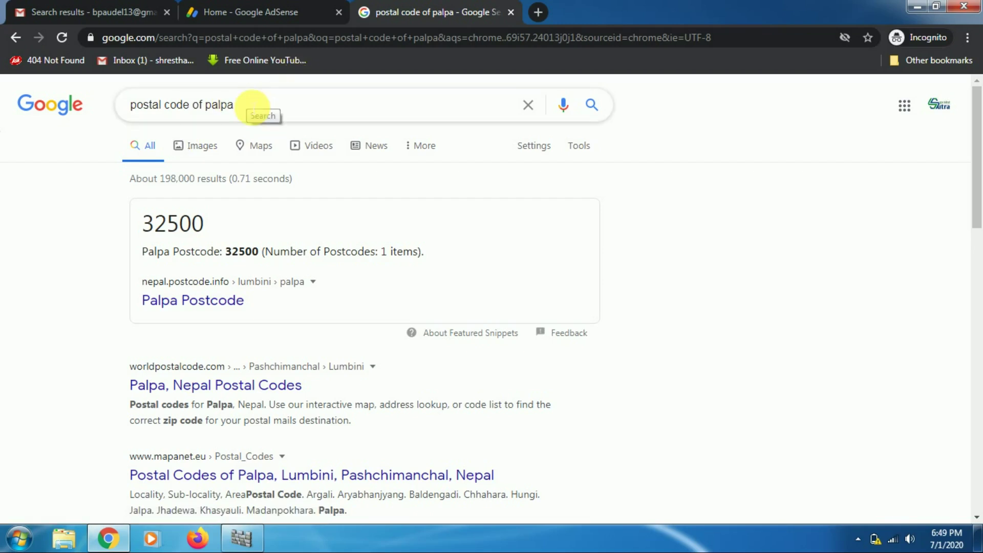
# Switch the search to Kathmandu's postal code, confirm 44600, and return to the AdSense form.
pyautogui.moveTo(261, 106); pyautogui.dragTo(208, 104)
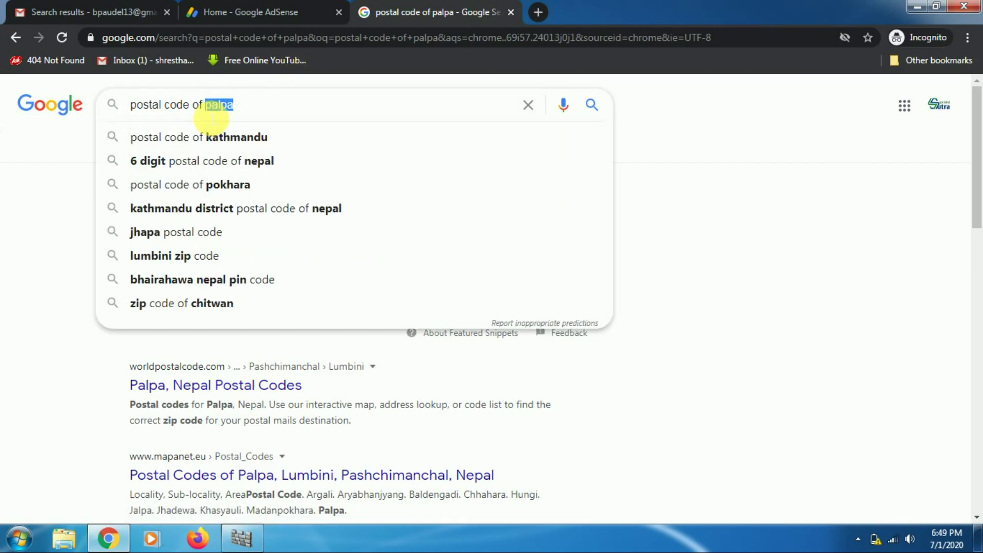
pyautogui.press('BackSpace')
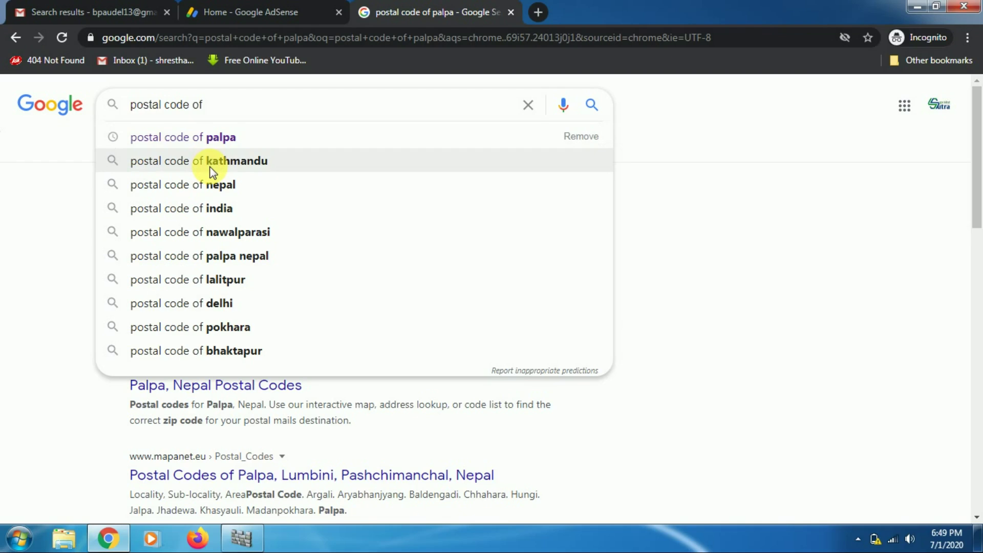
pyautogui.click(207, 161)
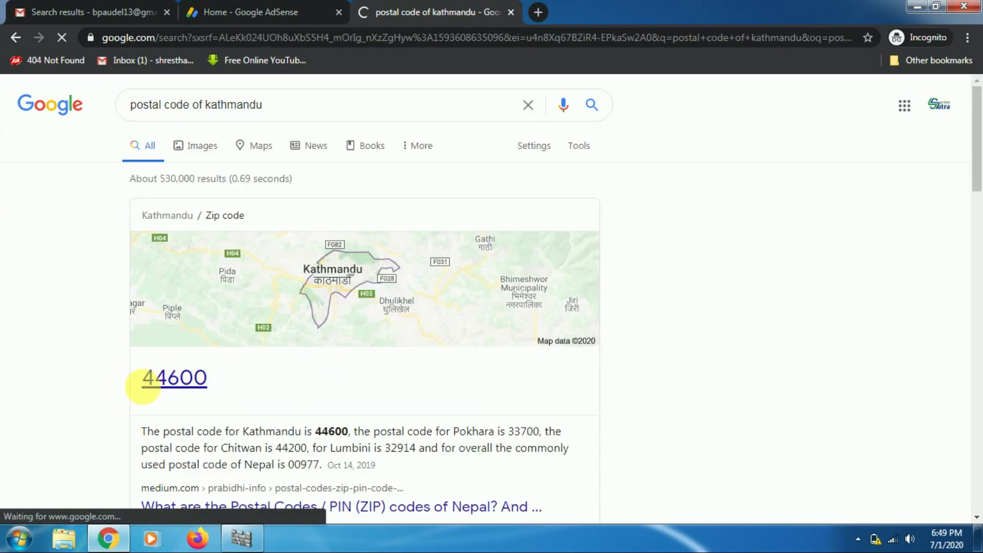
pyautogui.click(253, 7)
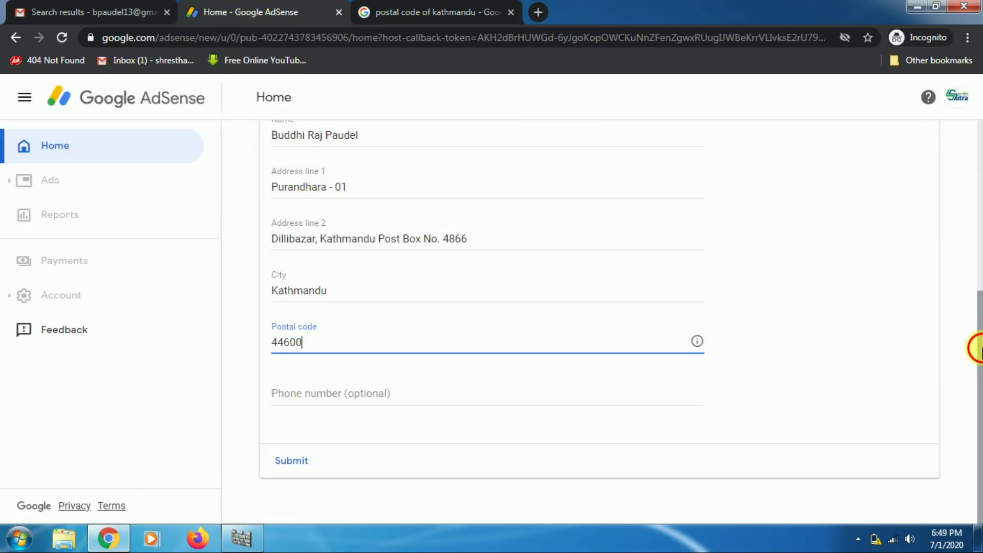
pyautogui.click(420, 406)
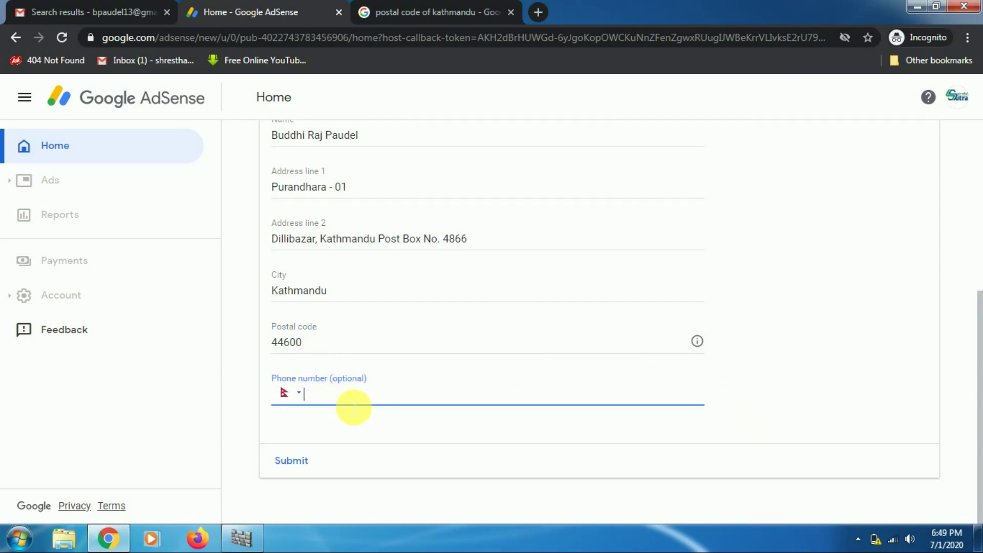
pyautogui.moveTo(978, 358); pyautogui.dragTo(979, 156)
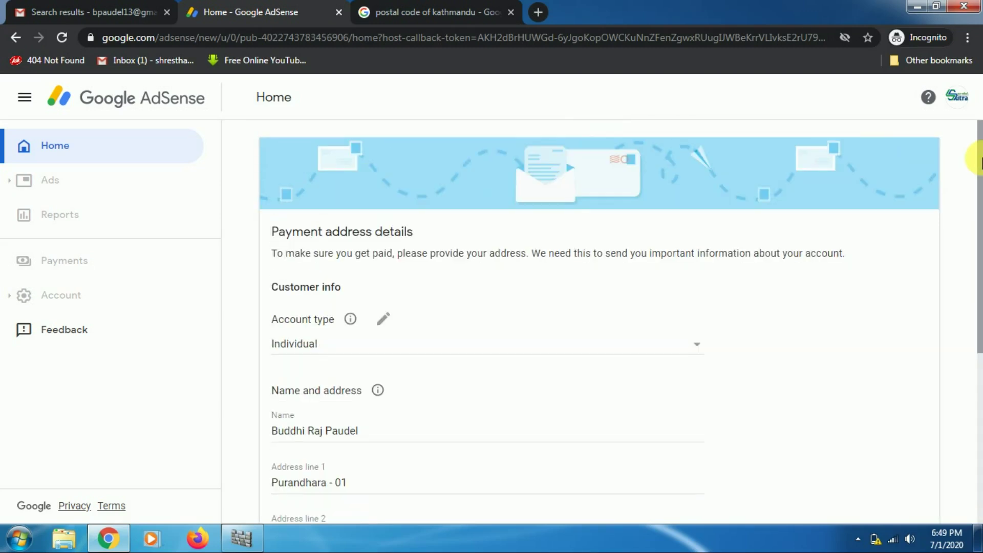
pyautogui.scroll(-1, 979, 220)
pyautogui.moveTo(978, 228); pyautogui.dragTo(978, 341)
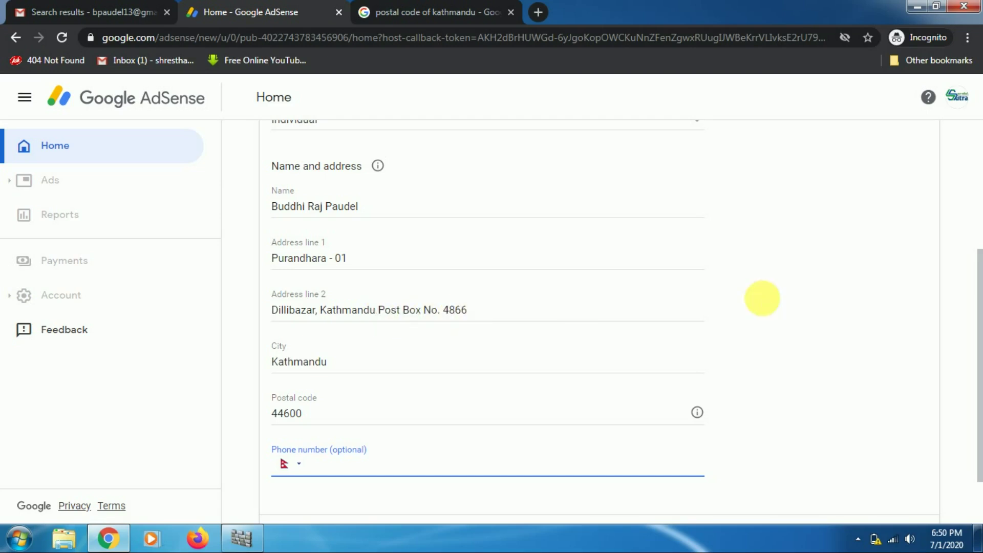
pyautogui.moveTo(979, 341); pyautogui.dragTo(978, 403)
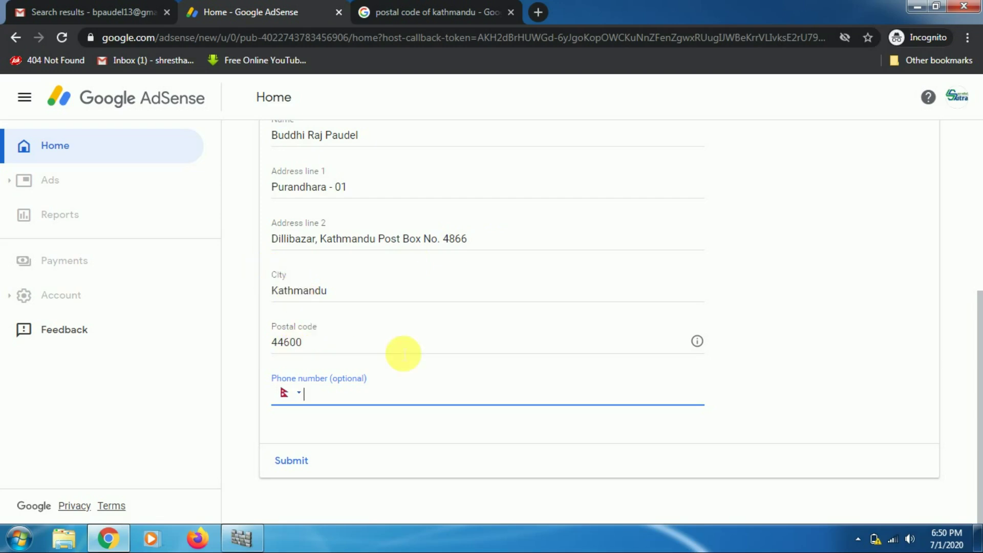
# Submit the payment address and confirm Sign up for Google AdSense shows In progress.
pyautogui.click(291, 460)
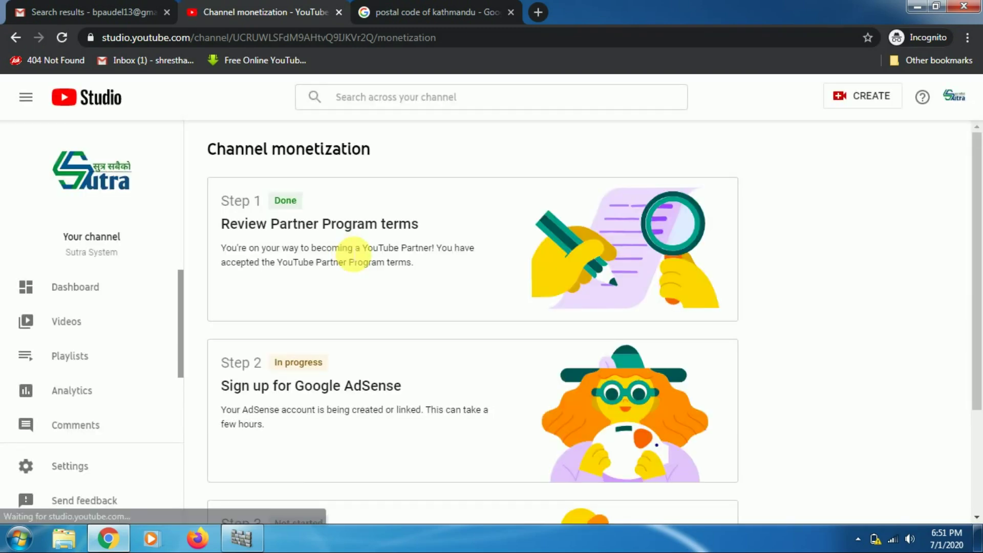
pyautogui.moveTo(978, 253); pyautogui.dragTo(978, 327)
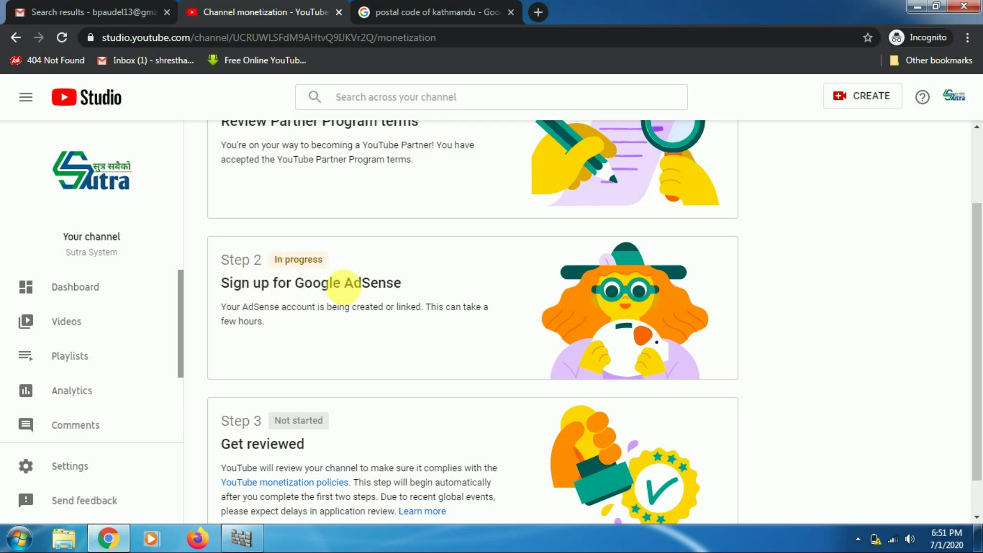
pyautogui.moveTo(978, 285); pyautogui.dragTo(978, 383)
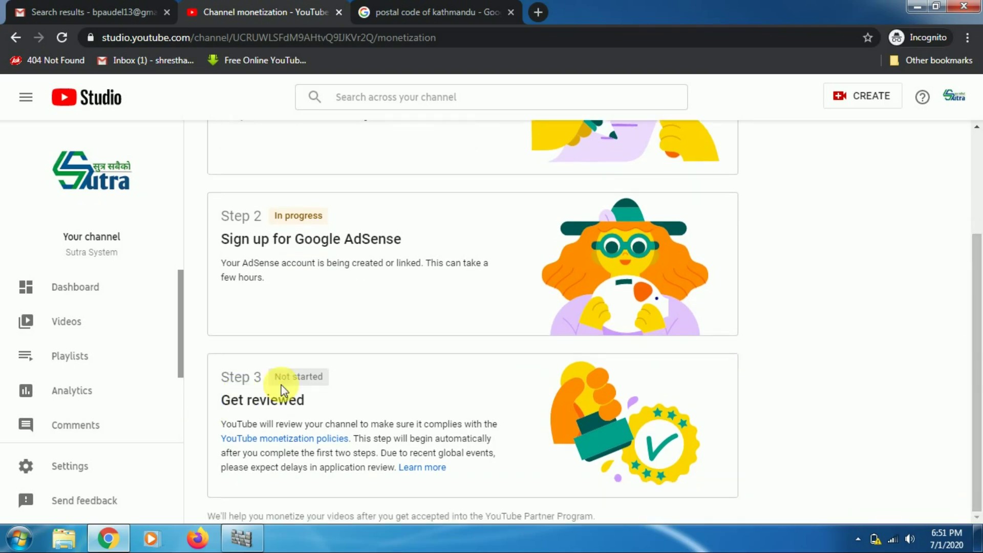